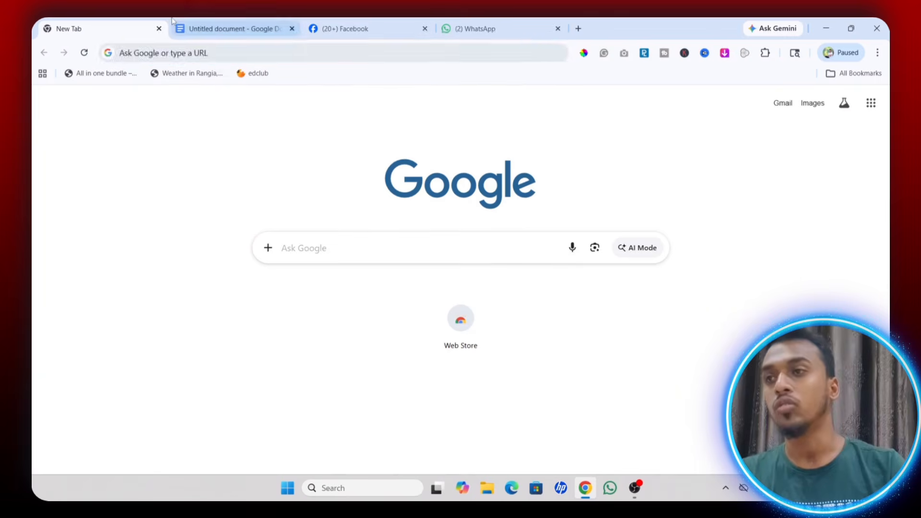
# Step: Search Google for "gemini" and open the Google Gemini site
pyautogui.click(184, 54)
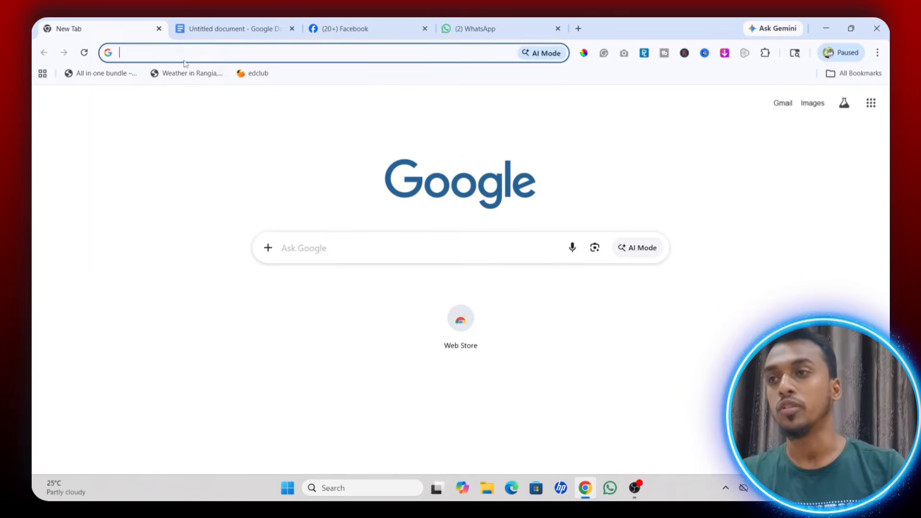
pyautogui.write('gemini')
pyautogui.press('Return')
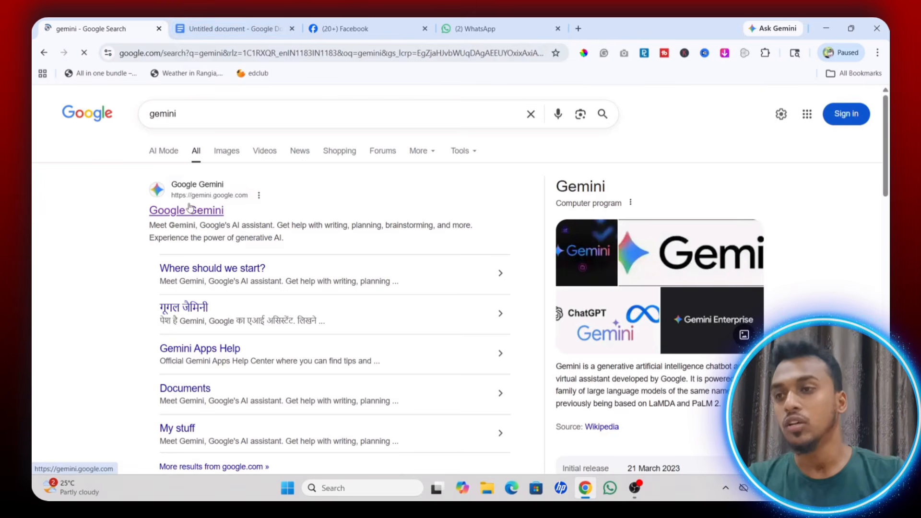
pyautogui.click(210, 211)
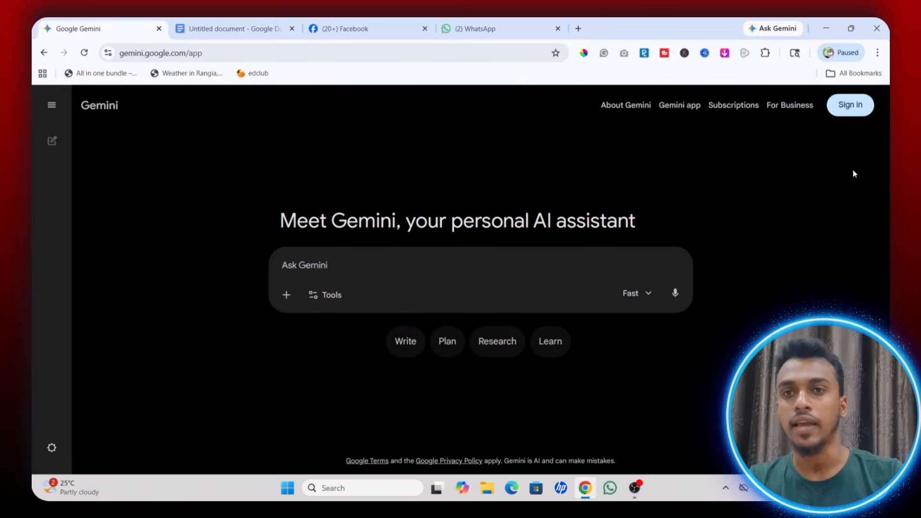
# Step: Sign in to Gemini with the Google account, filling in the saved account password
pyautogui.click(848, 112)
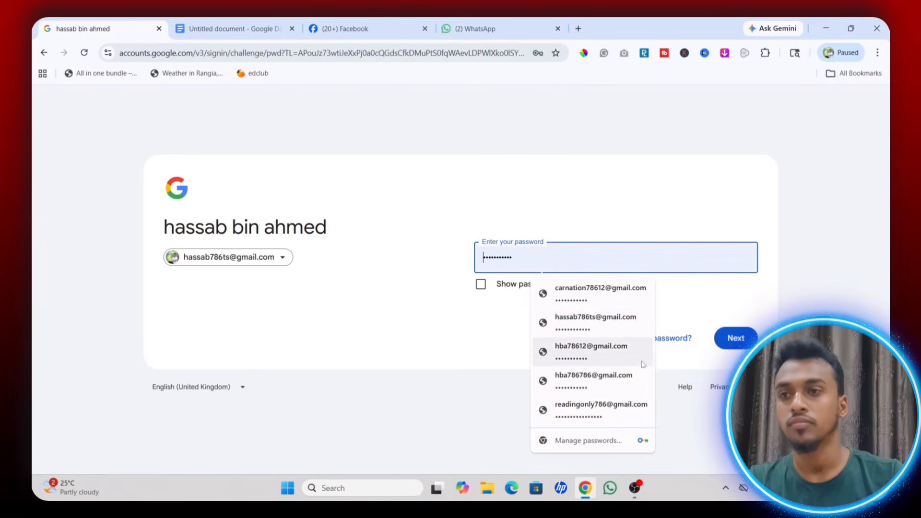
pyautogui.click(596, 318)
pyautogui.click(724, 334)
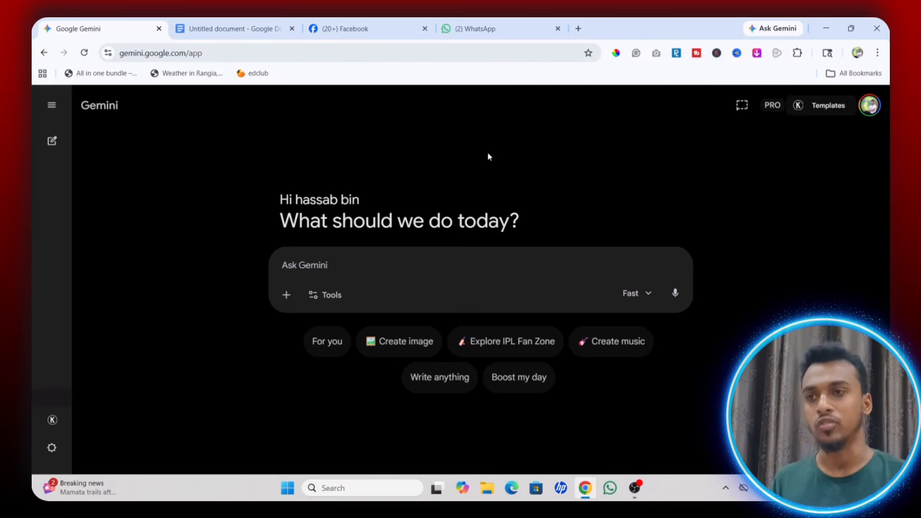
# Step: Ask Gemini in Bengali, using the Pro model, to suggest names for a Facebook page that posts college and university memes every day
pyautogui.click(177, 27)
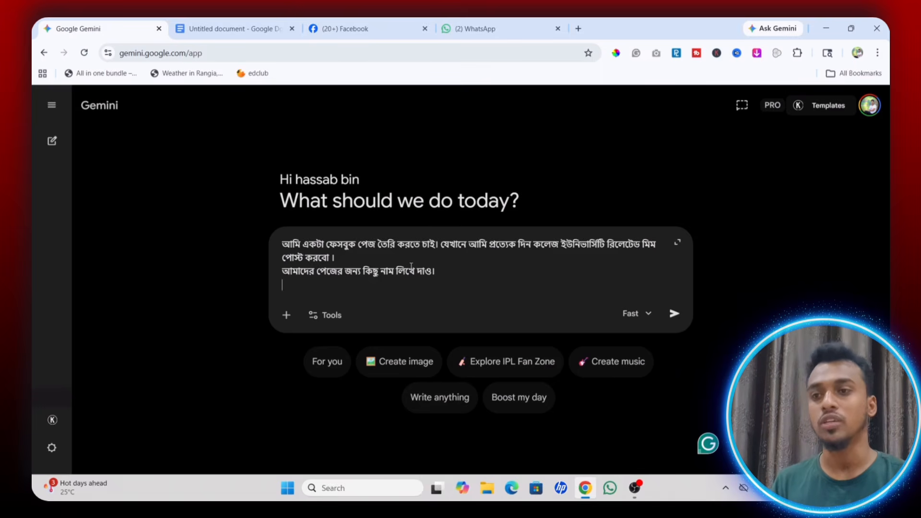
pyautogui.click(643, 314)
pyautogui.click(691, 246)
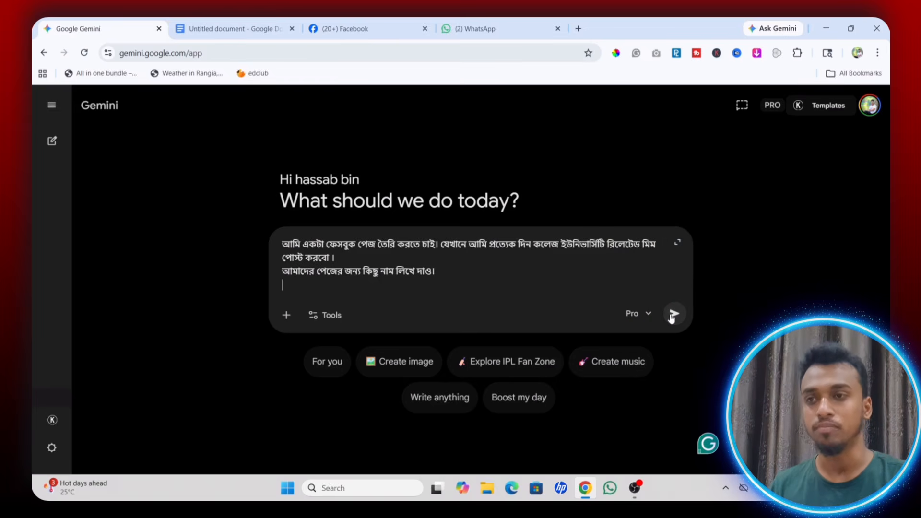
pyautogui.click(673, 314)
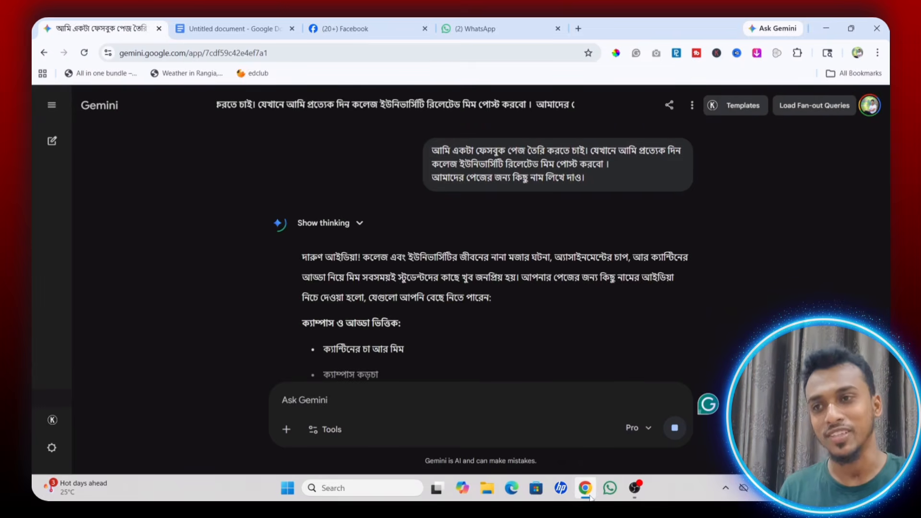
# Step: Read through Gemini's reply about the page name "CGPA-এর কান্না", including its content, design and caption ideas
pyautogui.moveTo(589, 495)
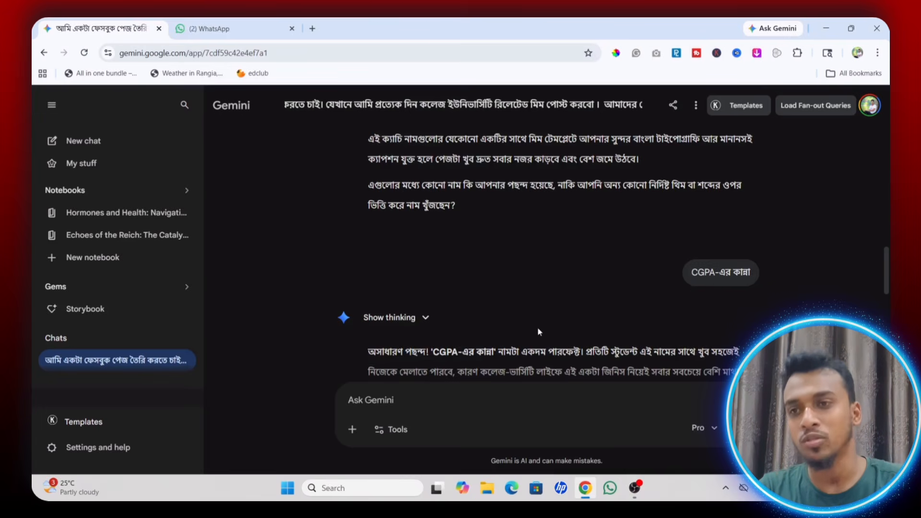
pyautogui.scroll(-1, 590, 297)
pyautogui.scroll(-2, 560, 271)
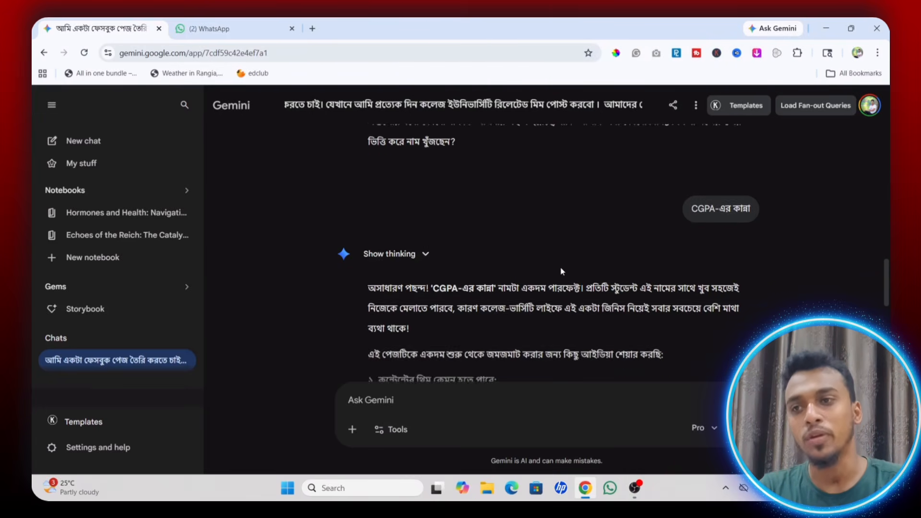
pyautogui.scroll(-3, 562, 271)
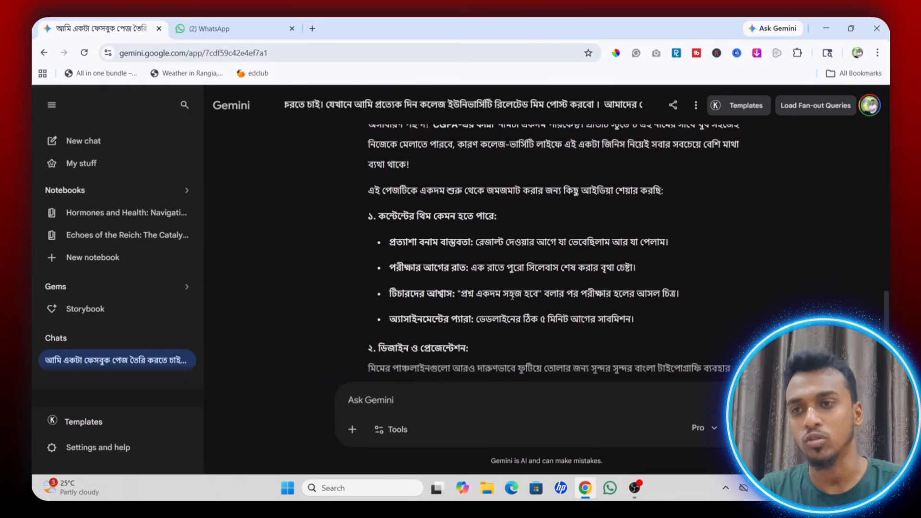
pyautogui.scroll(-2, 512, 296)
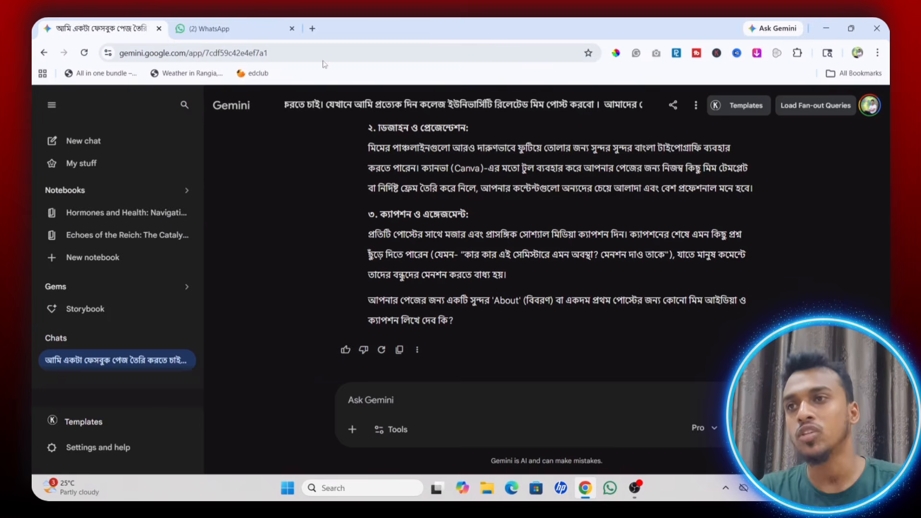
# Step: Search Google for "fb login" in a new tab and open Facebook from the Log into Facebook result
pyautogui.click(312, 29)
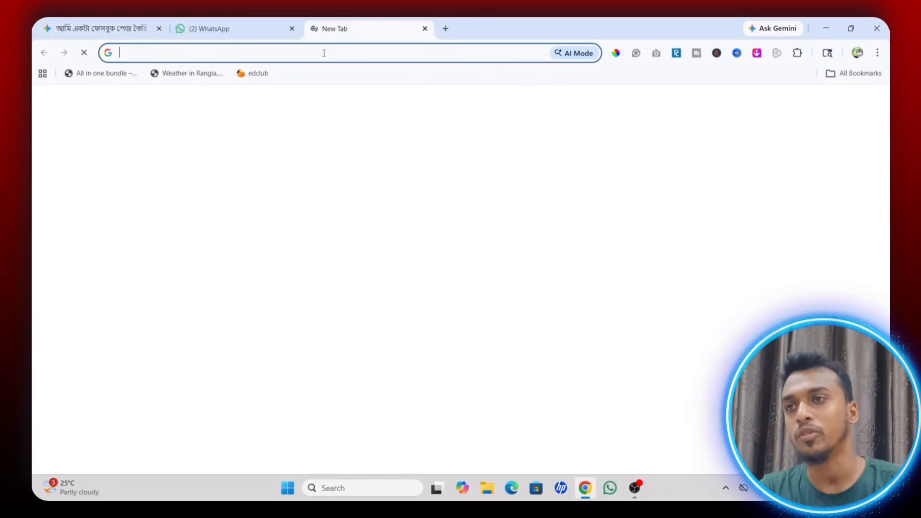
pyautogui.rightClick(324, 53)
pyautogui.click(363, 141)
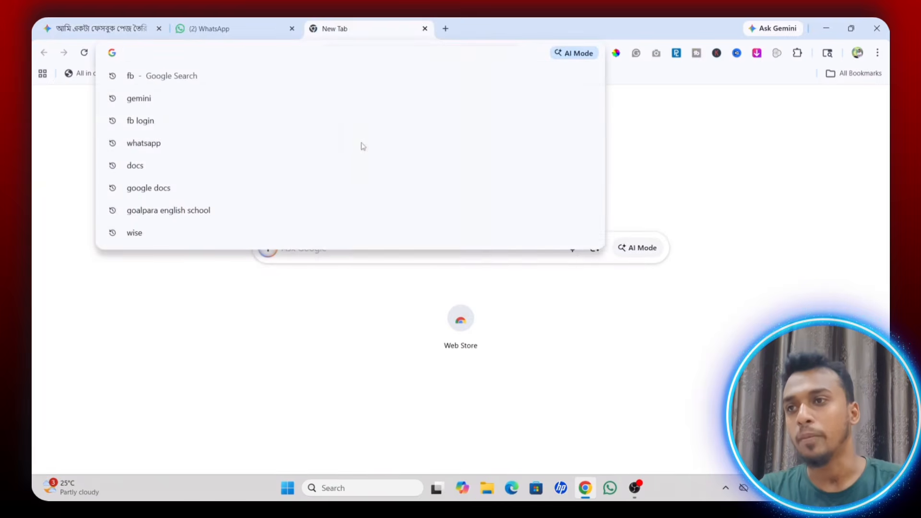
pyautogui.press('Return')
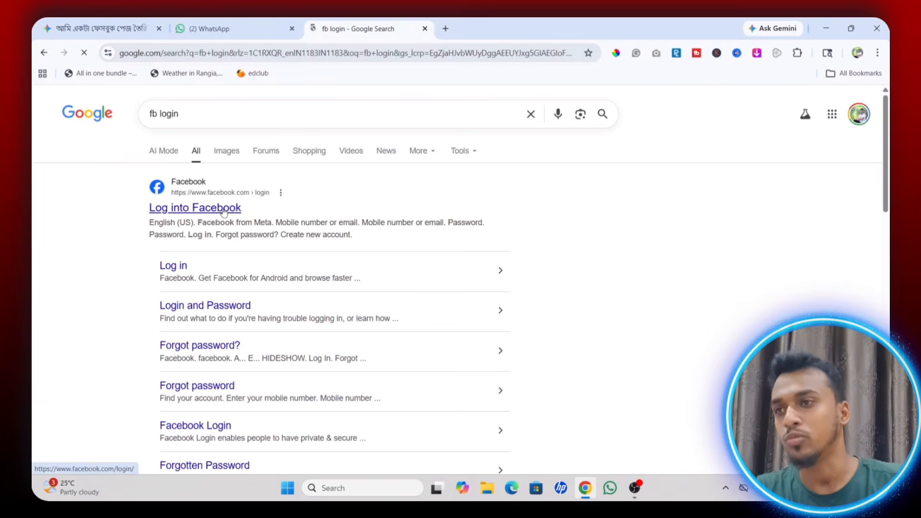
pyautogui.click(235, 207)
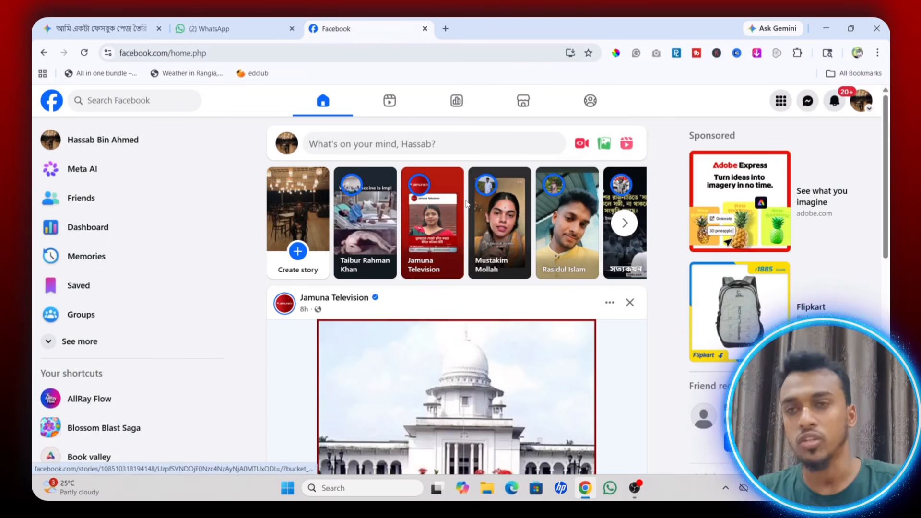
# Step: Show all profiles of the Facebook account and start creating a new Page from there
pyautogui.click(864, 102)
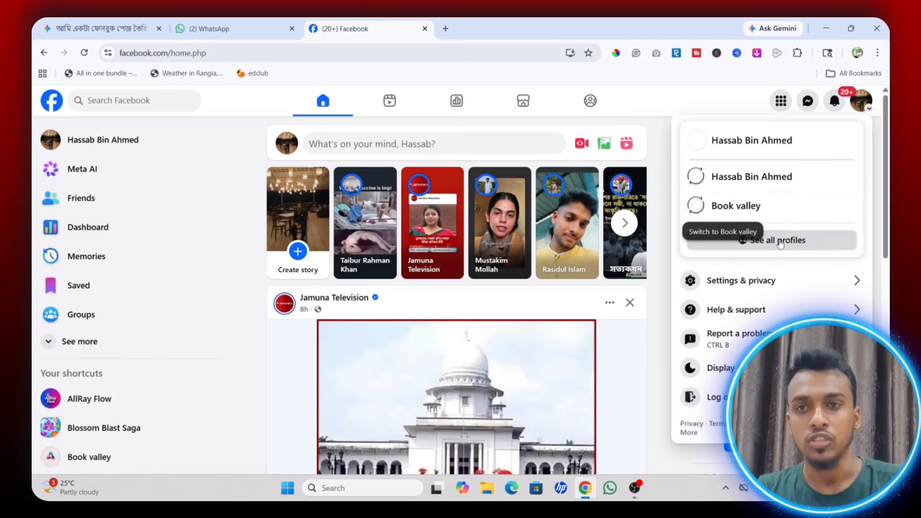
pyautogui.click(779, 242)
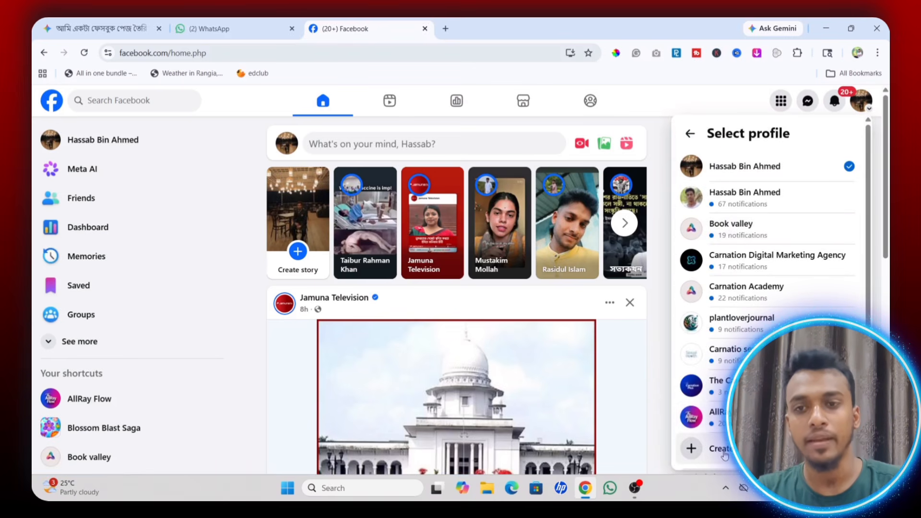
pyautogui.click(729, 470)
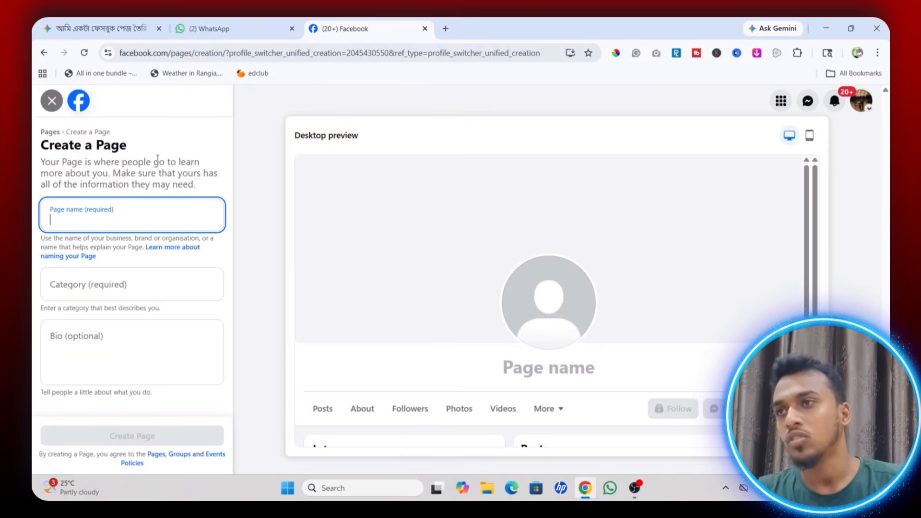
# Step: Name the new Page "CGPA-এর কান্না", copied from the Gemini chat, and set its category to Entertainment website
pyautogui.moveTo(195, 30); pyautogui.dragTo(288, 28)
pyautogui.click(120, 28)
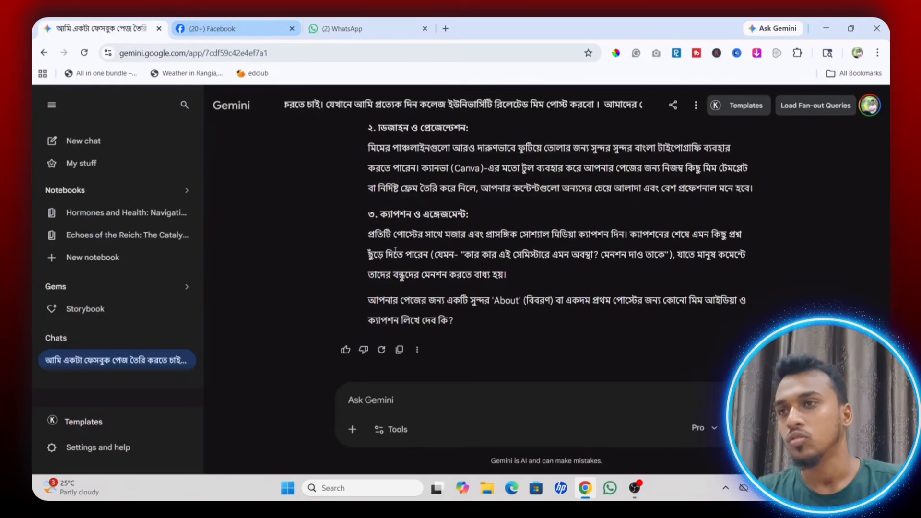
pyautogui.scroll(10, 441, 290)
pyautogui.scroll(4, 440, 291)
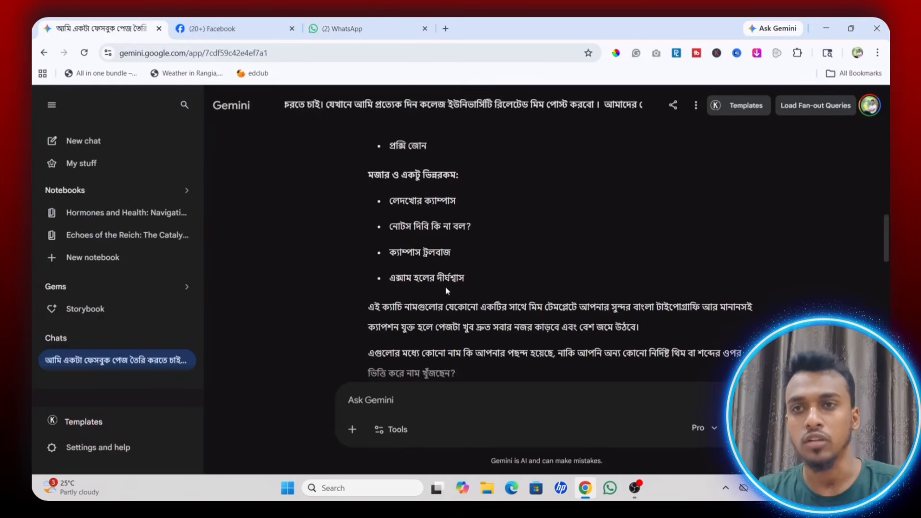
pyautogui.scroll(-3, 575, 278)
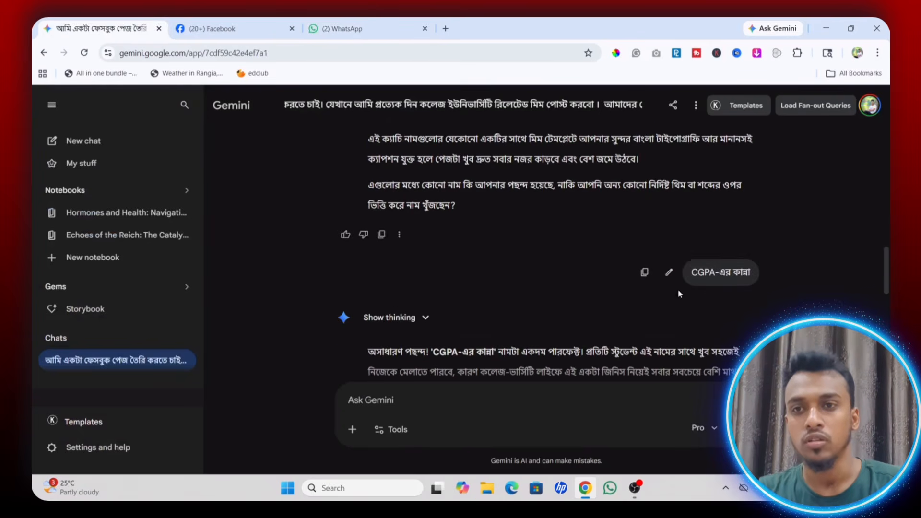
pyautogui.click(645, 272)
pyautogui.click(253, 24)
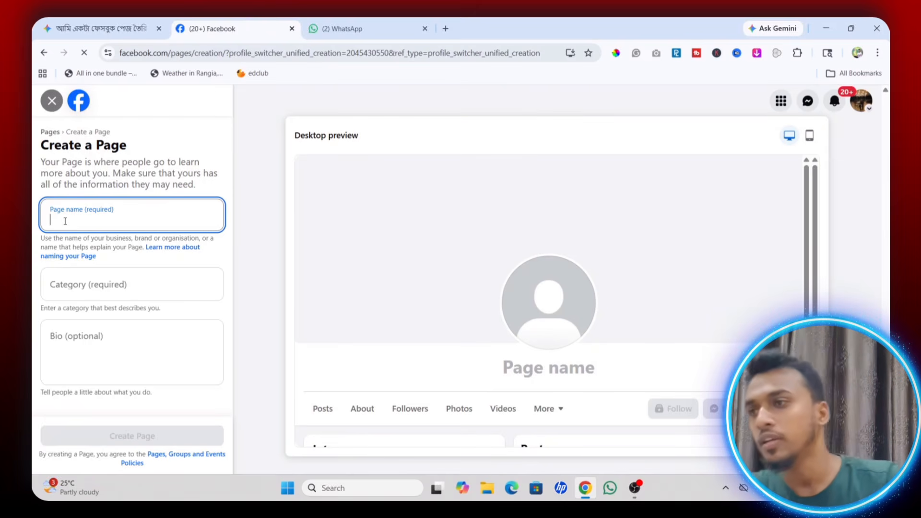
pyautogui.hotkey('ctrl', 'v')
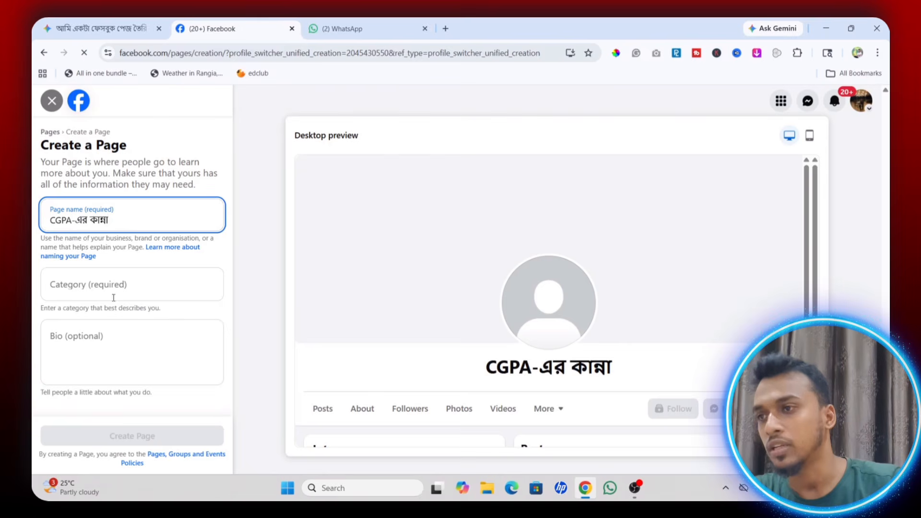
pyautogui.click(100, 271)
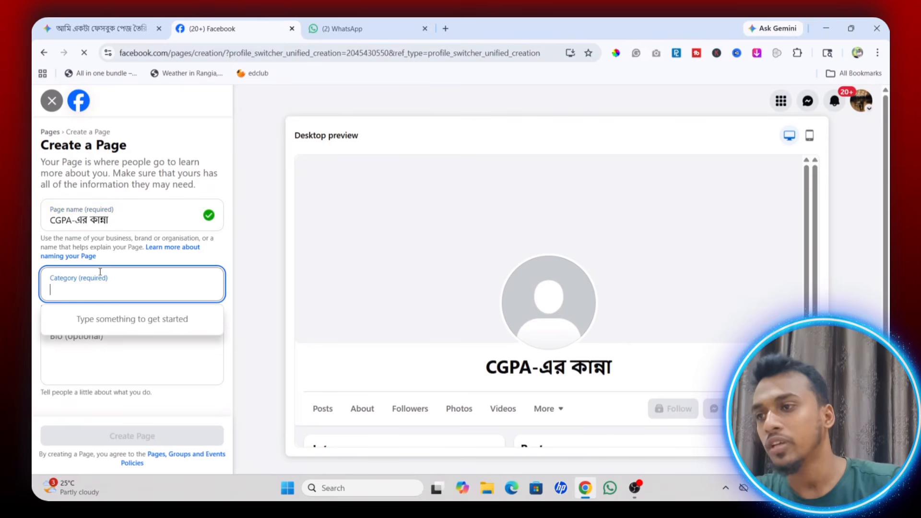
pyautogui.write('e')
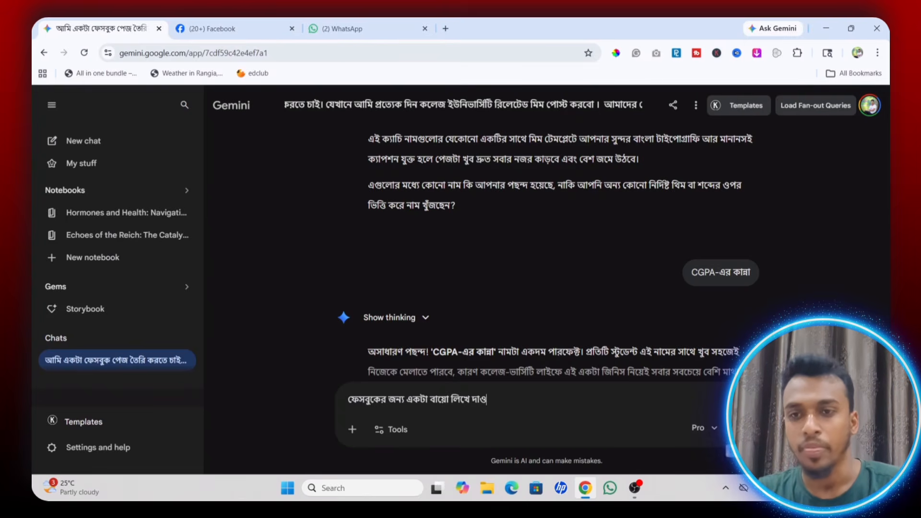
# Step: Send Gemini the prompt "ফেসবুকের জন্য একটা বায়ো লিখে দাও" and look through the suggested short and detailed bios
pyautogui.click(728, 435)
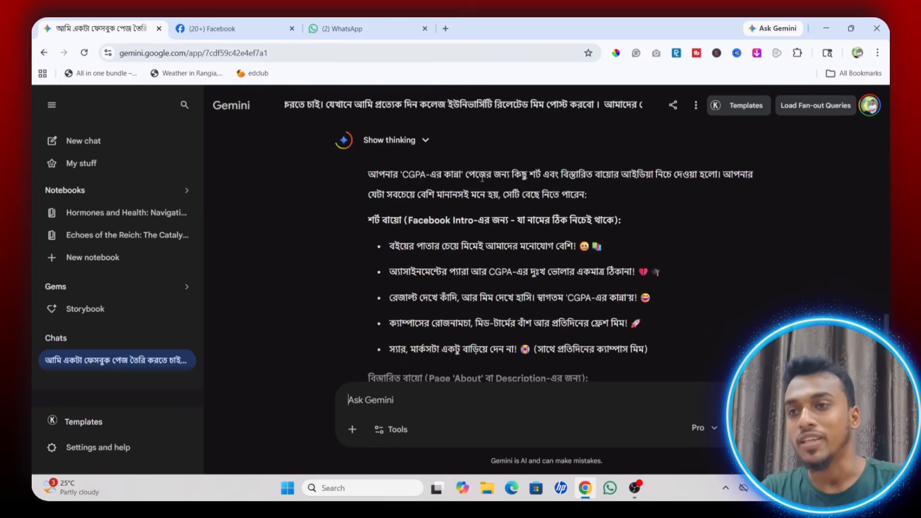
pyautogui.scroll(-1, 446, 319)
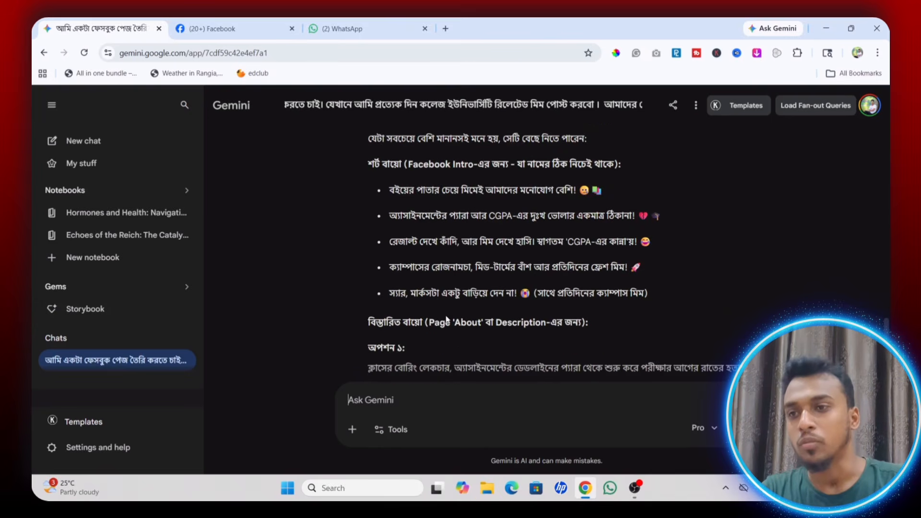
pyautogui.scroll(-3, 446, 319)
pyautogui.scroll(4, 391, 249)
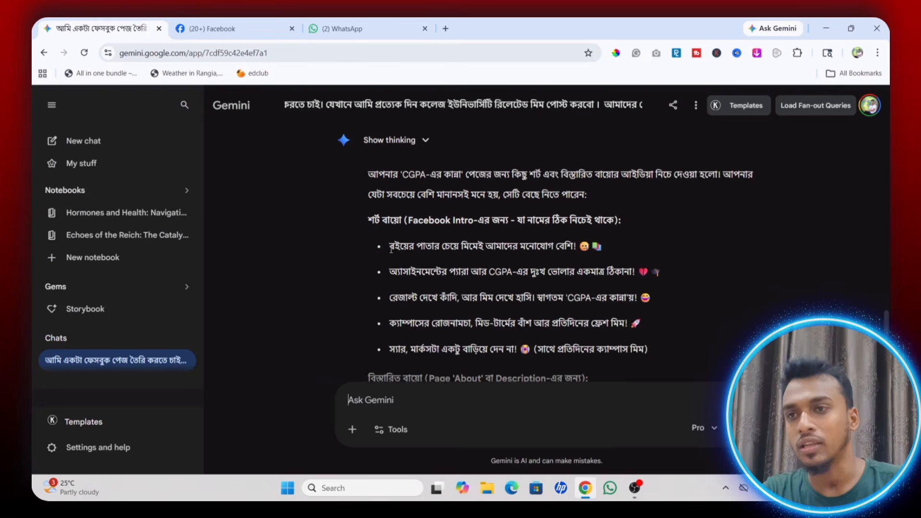
# Step: Copy Gemini's first short bio, "বইয়ের পাতার চেয়ে মিমেই আমাদের মনোযোগ বেশি!", into the Facebook Page's bio and submit the Page for creation
pyautogui.moveTo(390, 248); pyautogui.dragTo(560, 253)
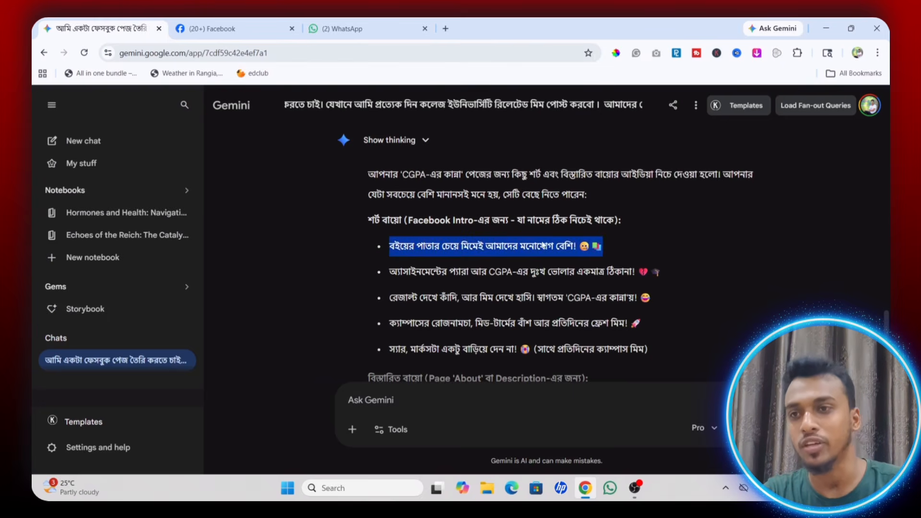
pyautogui.rightClick(542, 250)
pyautogui.click(558, 262)
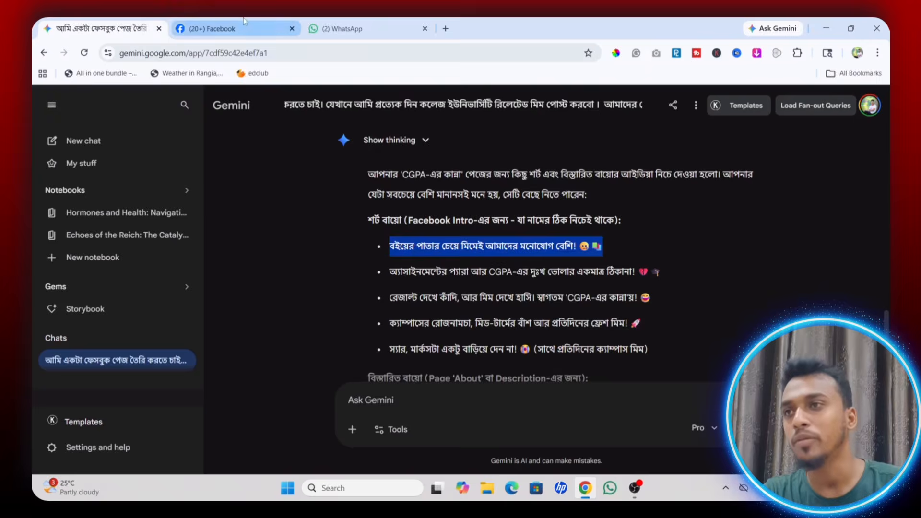
pyautogui.click(211, 29)
pyautogui.click(75, 349)
pyautogui.hotkey('ctrl', 'v')
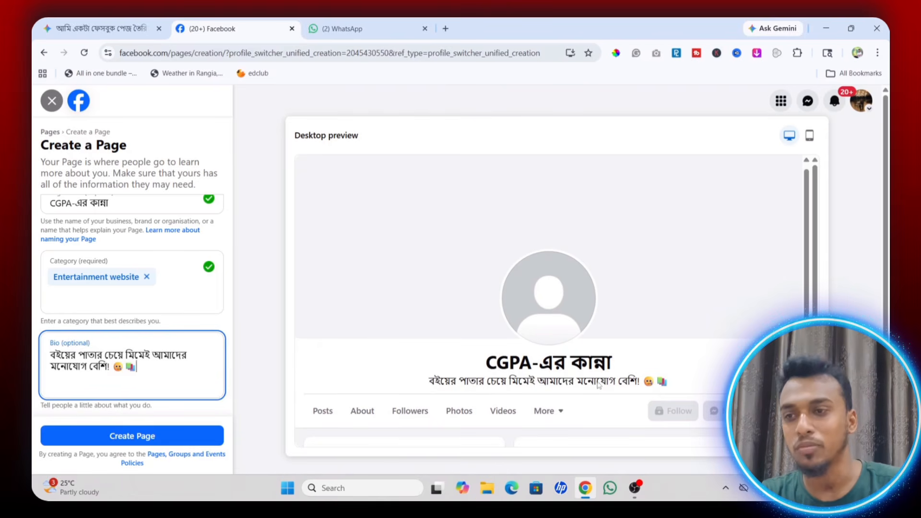
pyautogui.click(143, 435)
# Step: Change the page name to "CGPA এর কান্না", with a space in place of the hyphen
pyautogui.scroll(1, 120, 253)
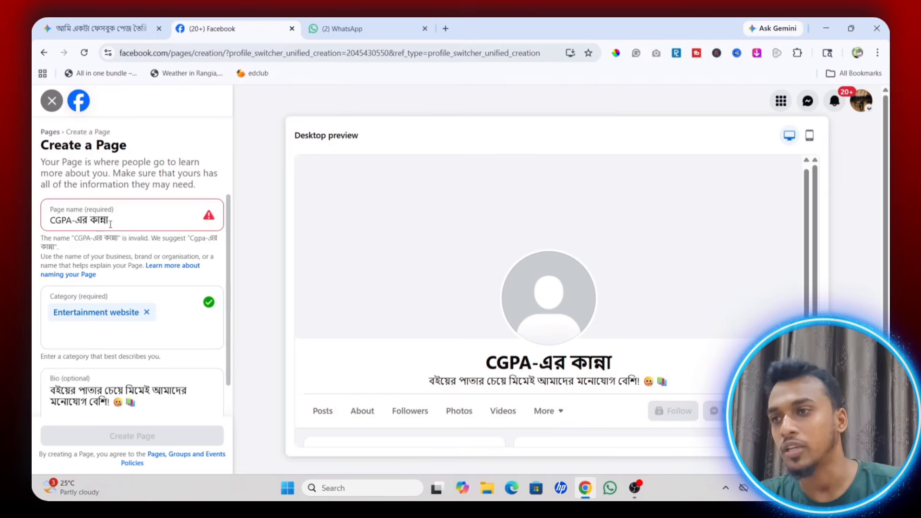
pyautogui.click(75, 221)
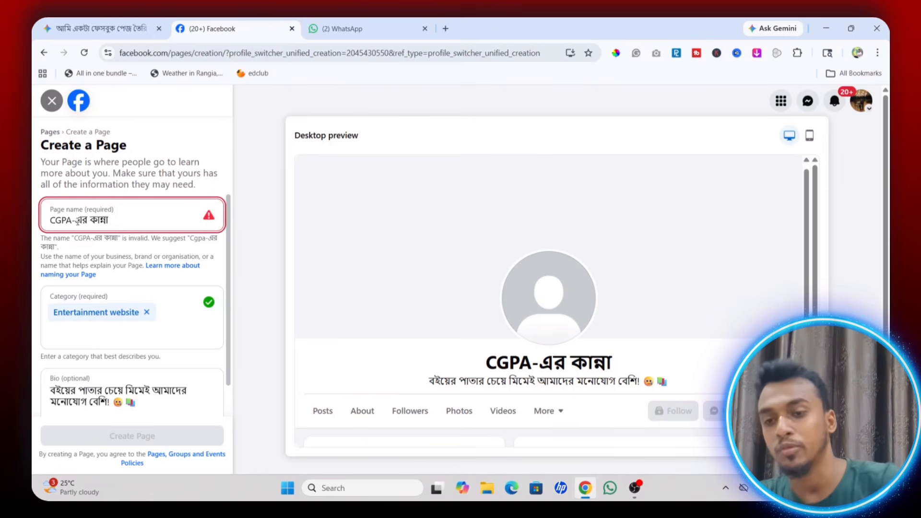
pyautogui.press('BackSpace')
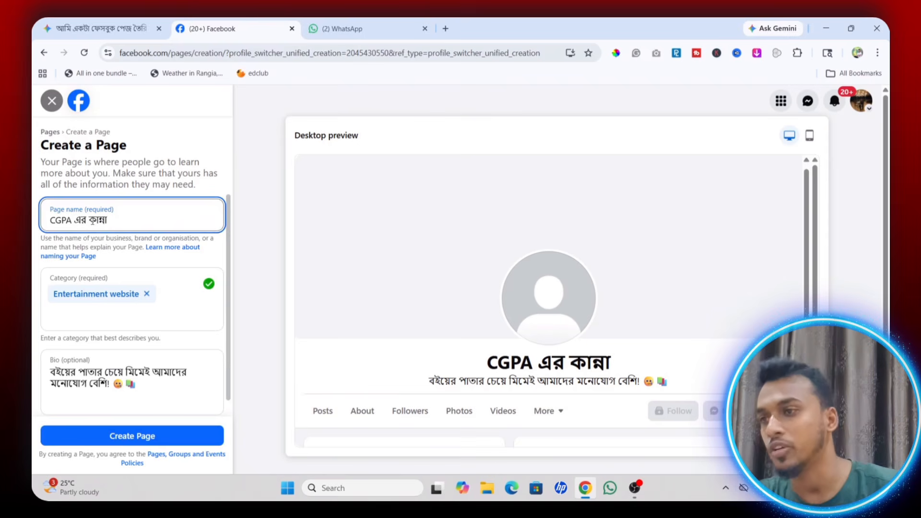
# Step: Submit the Page "CGPA এর কান্না" for creation
pyautogui.click(111, 437)
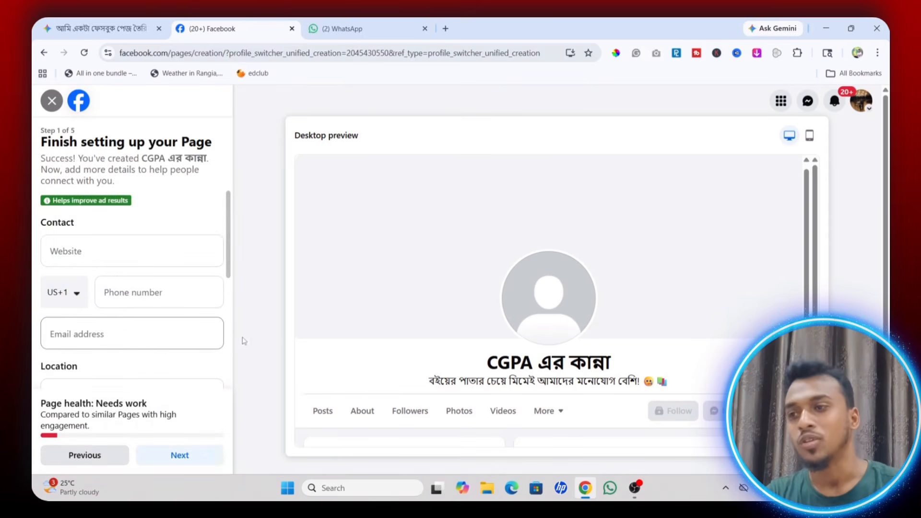
pyautogui.click(107, 250)
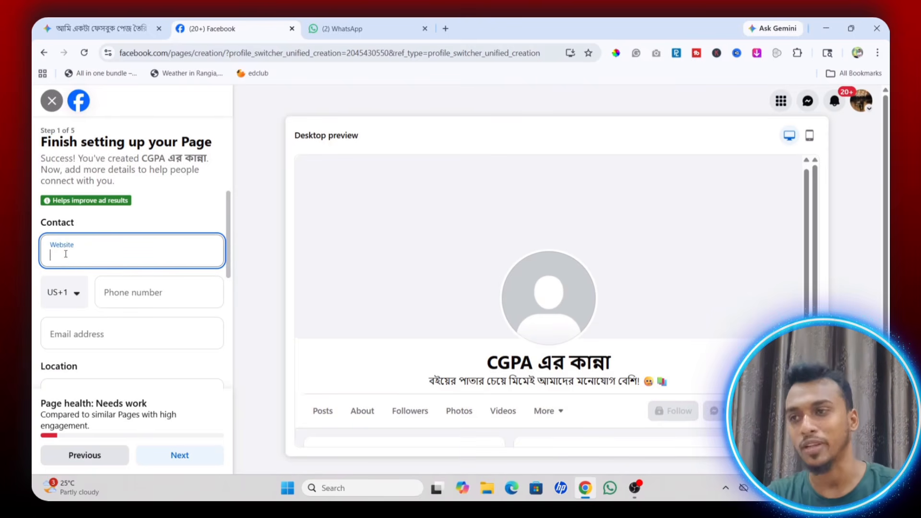
pyautogui.click(80, 298)
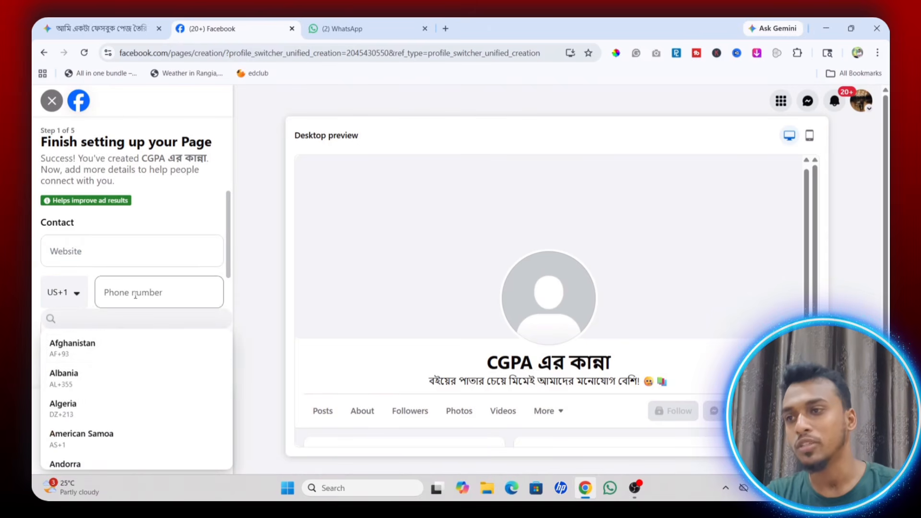
pyautogui.scroll(-3, 121, 450)
pyautogui.scroll(-20, 121, 449)
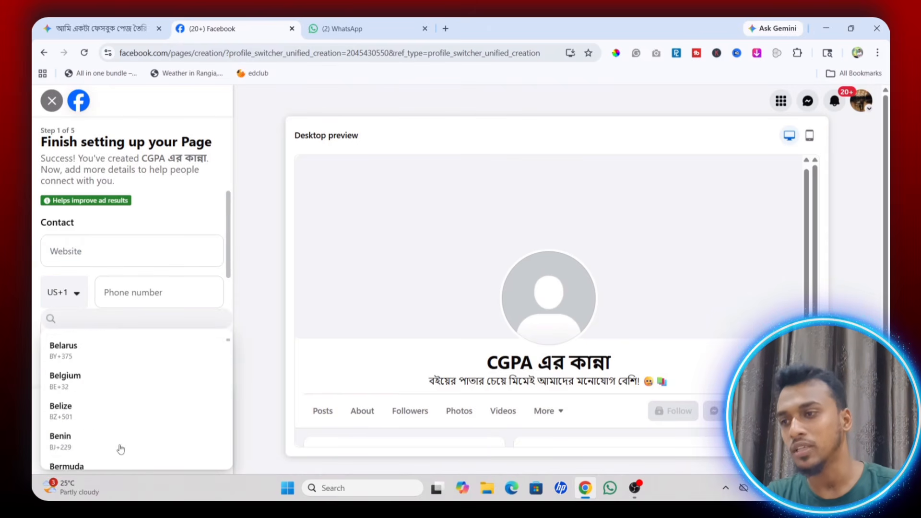
pyautogui.scroll(-15, 121, 449)
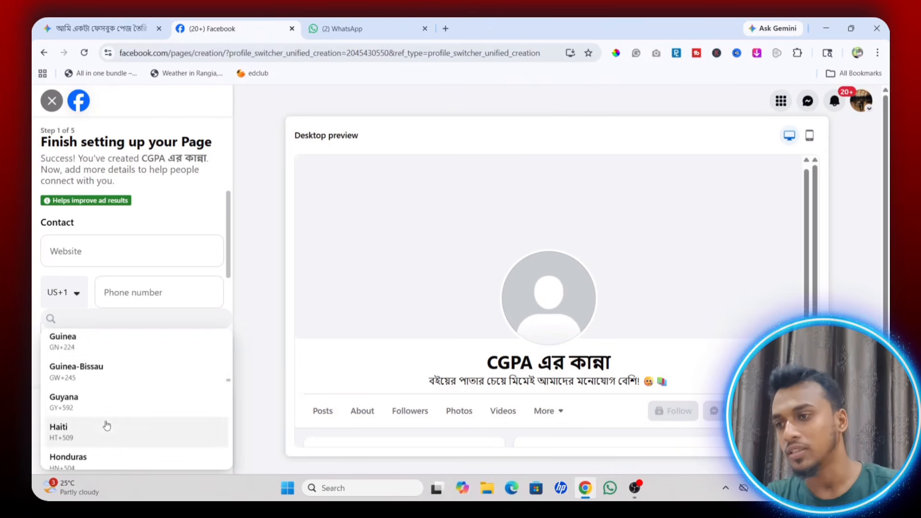
pyautogui.scroll(-6, 105, 426)
pyautogui.scroll(2, 105, 427)
pyautogui.click(127, 250)
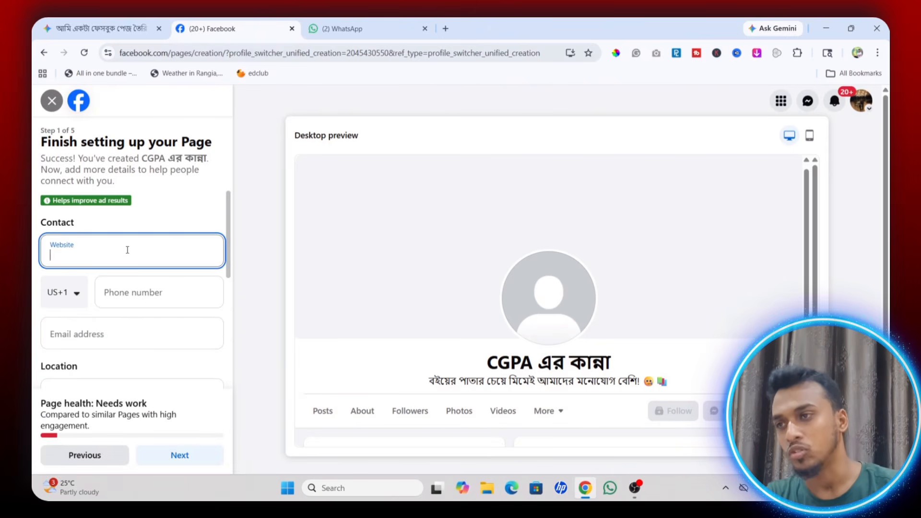
# Step: Fill in the Page's contact phone, email and location from the first saved autofill entry and choose the matching town suggestion
pyautogui.scroll(-2, 94, 261)
pyautogui.click(100, 276)
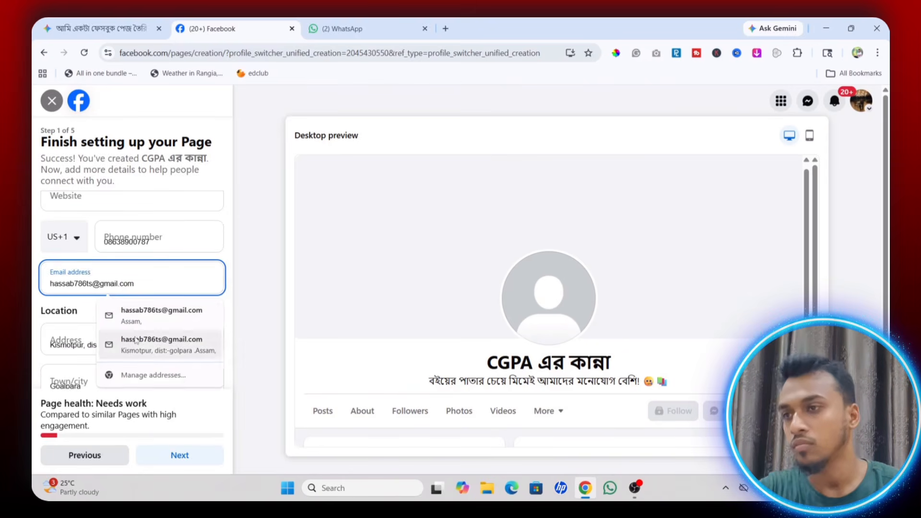
pyautogui.click(161, 315)
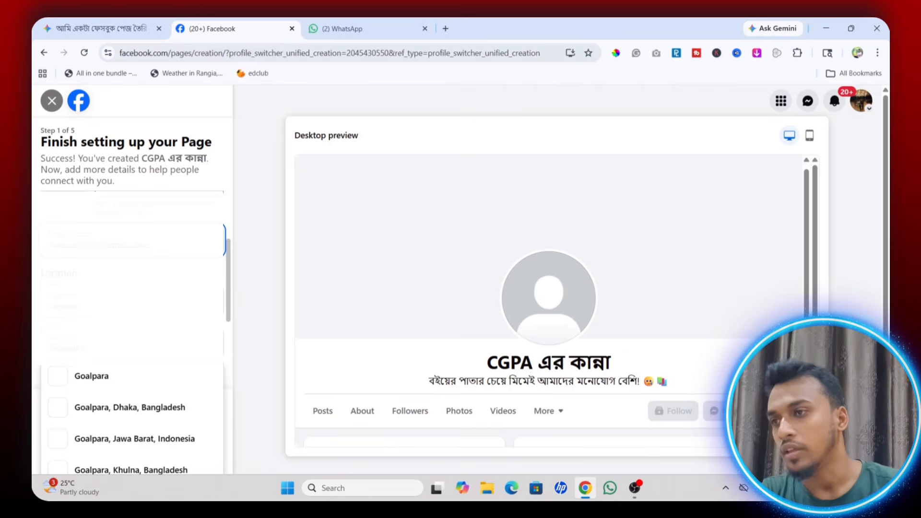
pyautogui.scroll(-1, 89, 319)
pyautogui.click(89, 322)
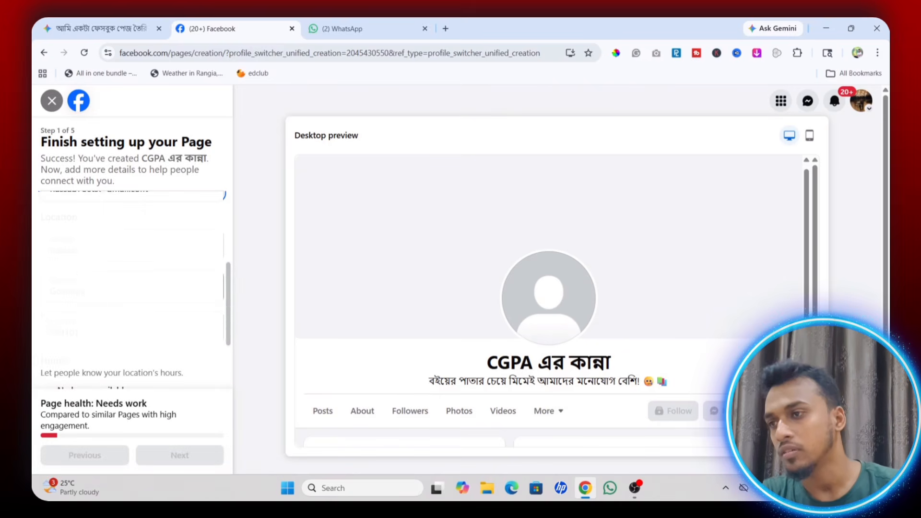
# Step: Set the contact phone number's country code to India (+91) and continue to the Page customisation step
pyautogui.scroll(-2, 79, 368)
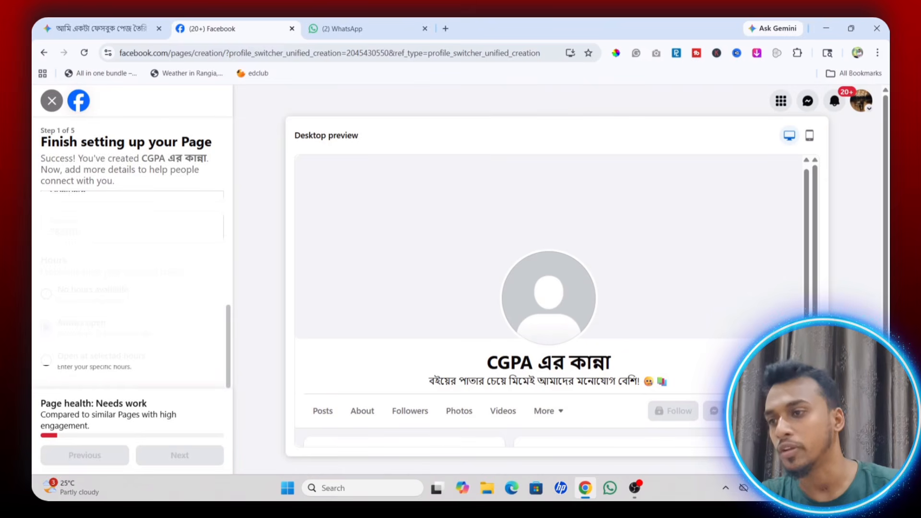
pyautogui.scroll(3, 130, 375)
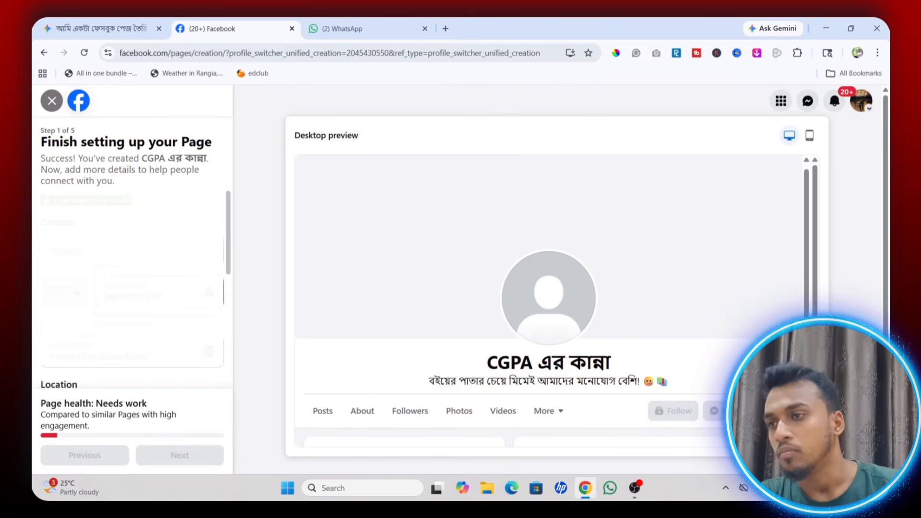
pyautogui.click(144, 303)
pyautogui.click(144, 223)
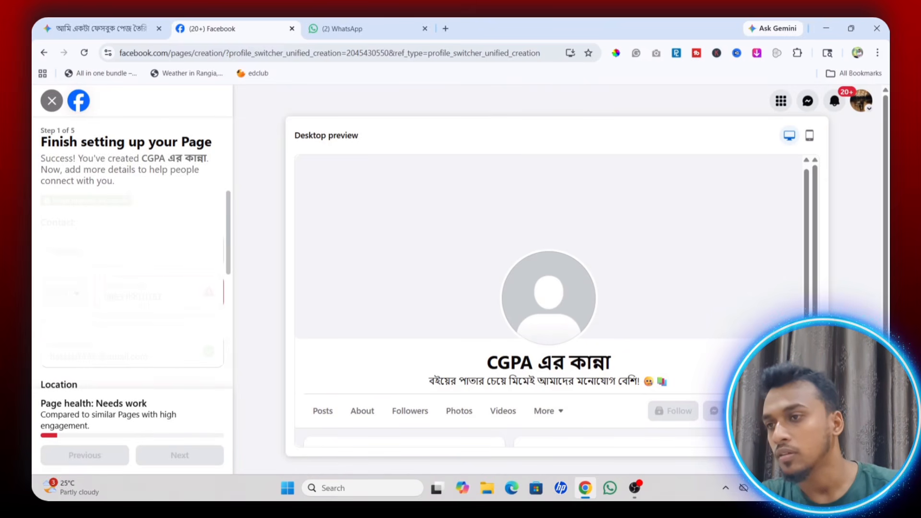
pyautogui.click(68, 293)
pyautogui.scroll(-20, 92, 390)
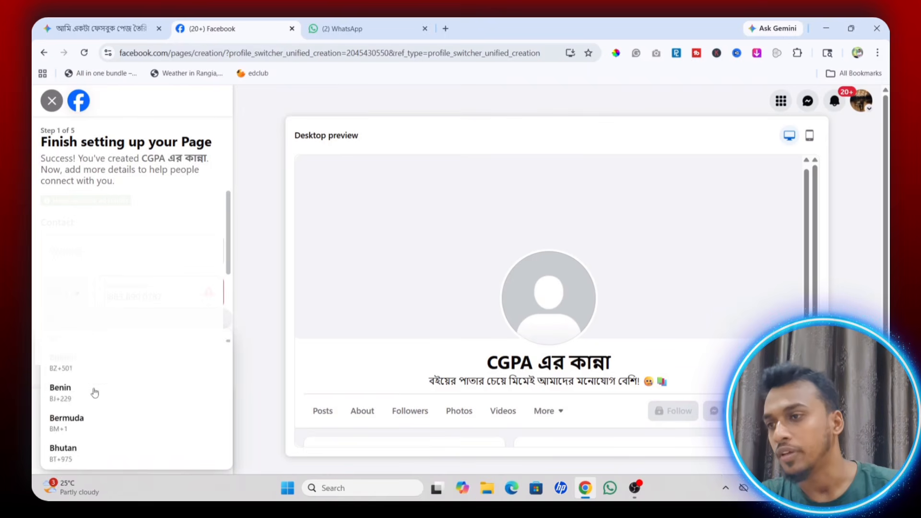
pyautogui.scroll(-20, 95, 393)
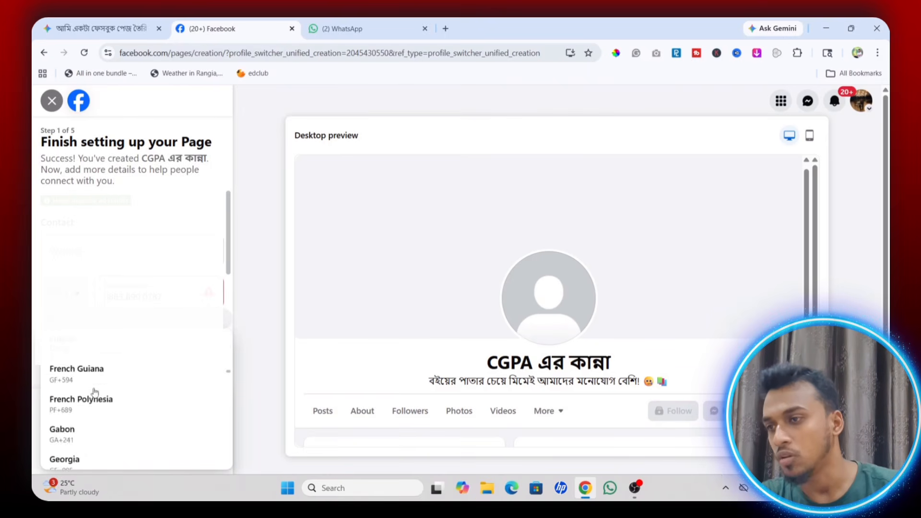
pyautogui.scroll(-10, 92, 391)
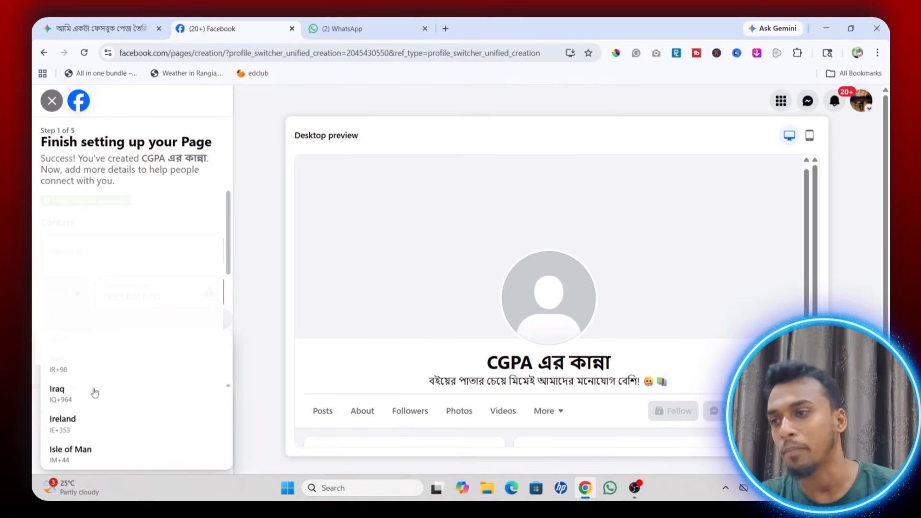
pyautogui.scroll(1, 88, 365)
pyautogui.scroll(3, 88, 367)
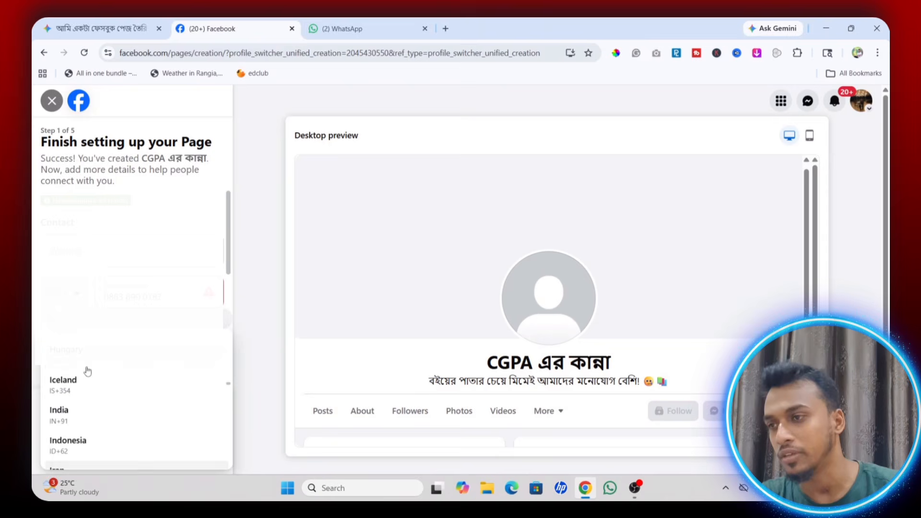
pyautogui.click(87, 415)
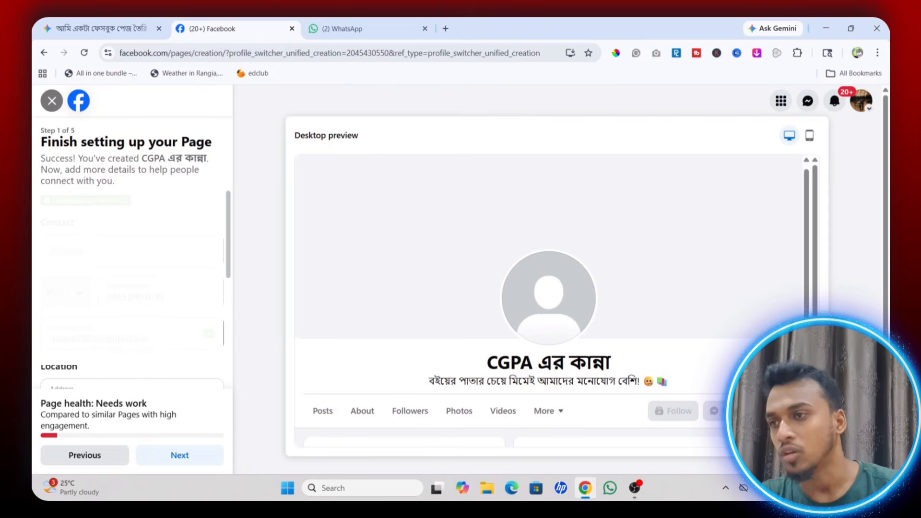
pyautogui.click(165, 456)
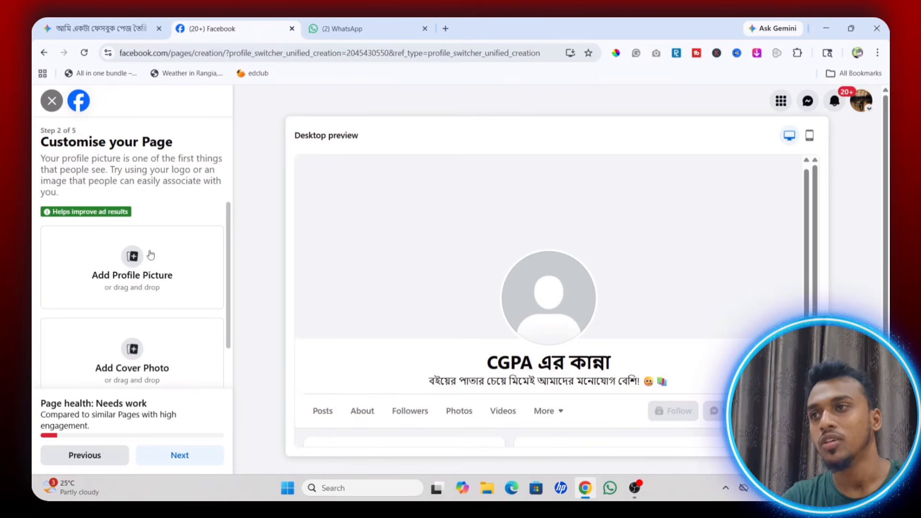
# Step: Switch to Gemini and send the prompt "আমাকে একটা লগো তৈরি করে দাও" with the Create image tool enabled
pyautogui.click(101, 28)
pyautogui.click(384, 302)
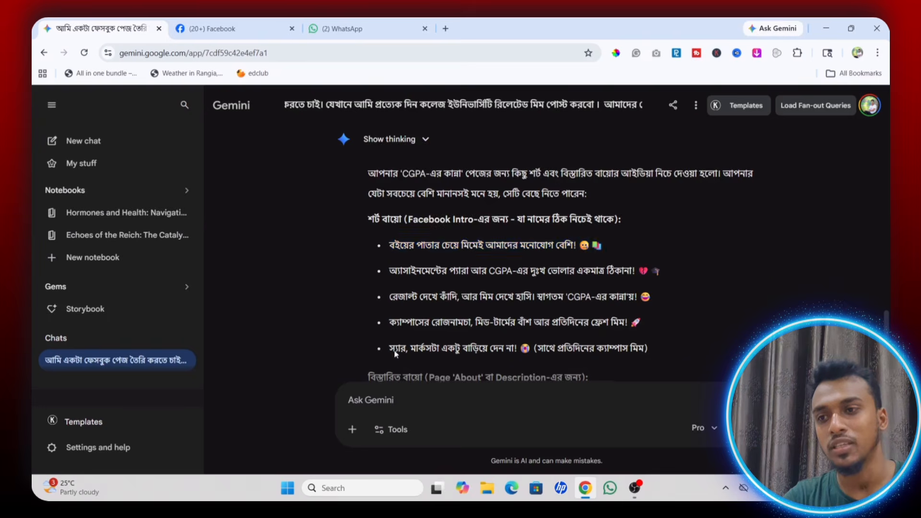
pyautogui.scroll(-2, 384, 350)
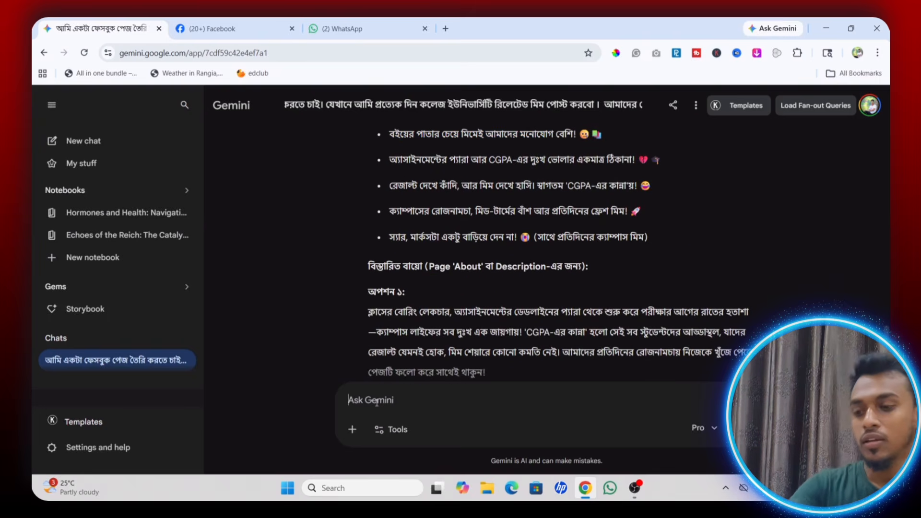
pyautogui.click(376, 401)
pyautogui.write('আমাকে একটা লগো তৈরি করে দাও')
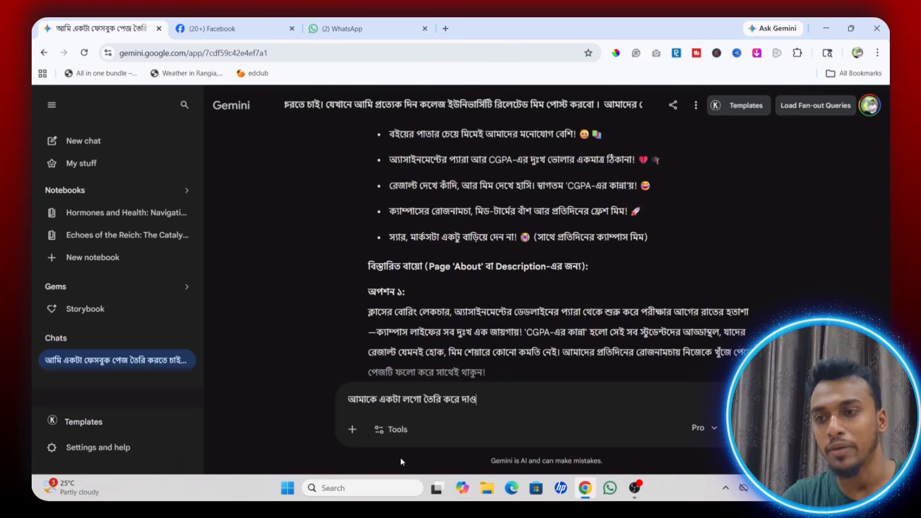
pyautogui.click(393, 437)
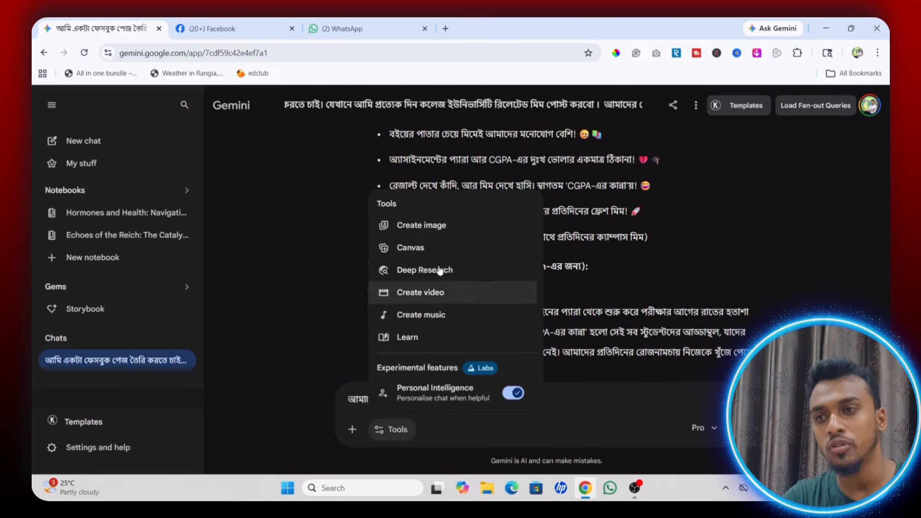
pyautogui.click(422, 225)
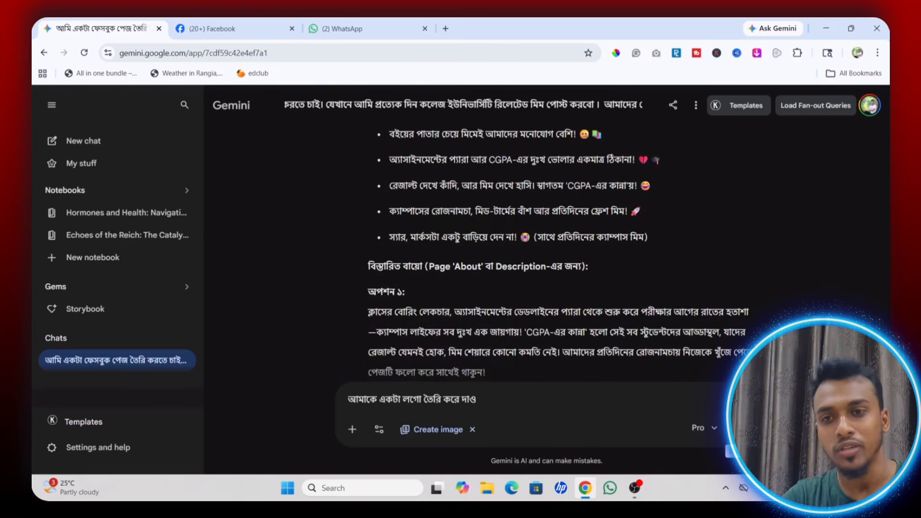
pyautogui.press('Return')
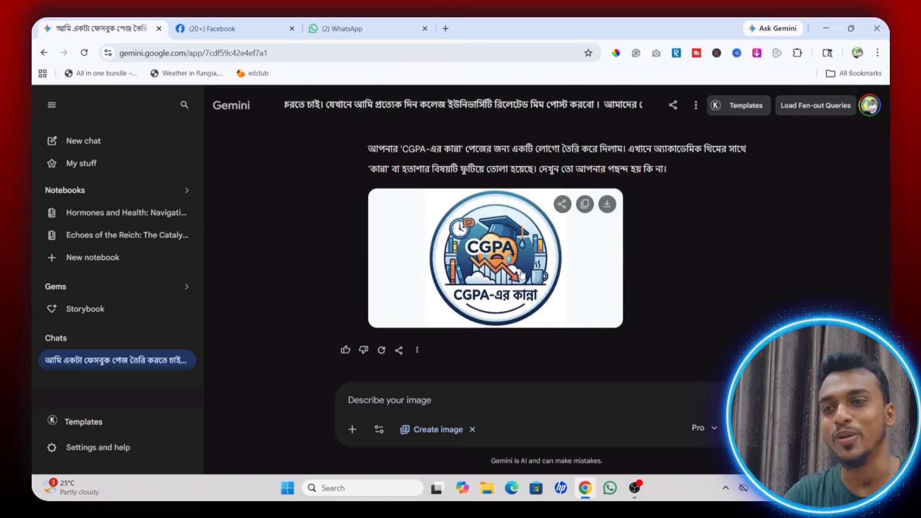
# Step: Look over the generated page logo in the Gemini chat and download it
pyautogui.scroll(1, 508, 271)
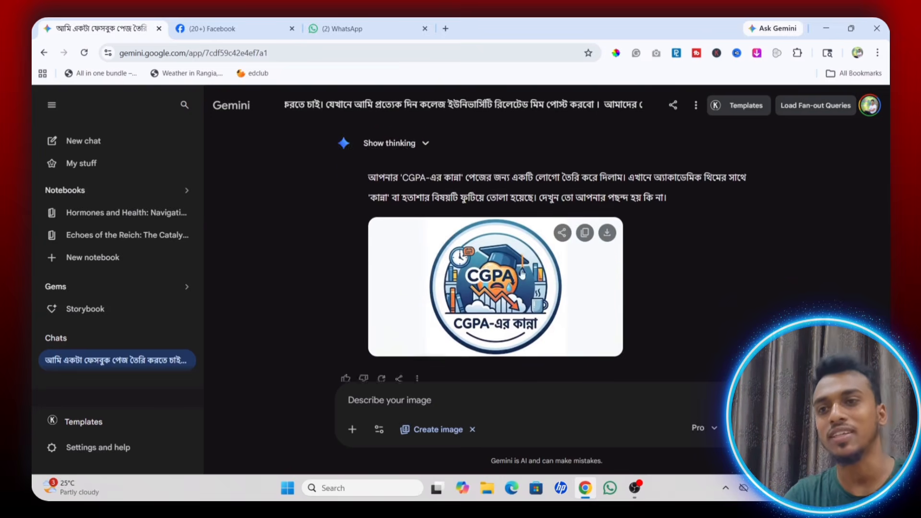
pyautogui.scroll(-1, 437, 231)
pyautogui.moveTo(505, 279)
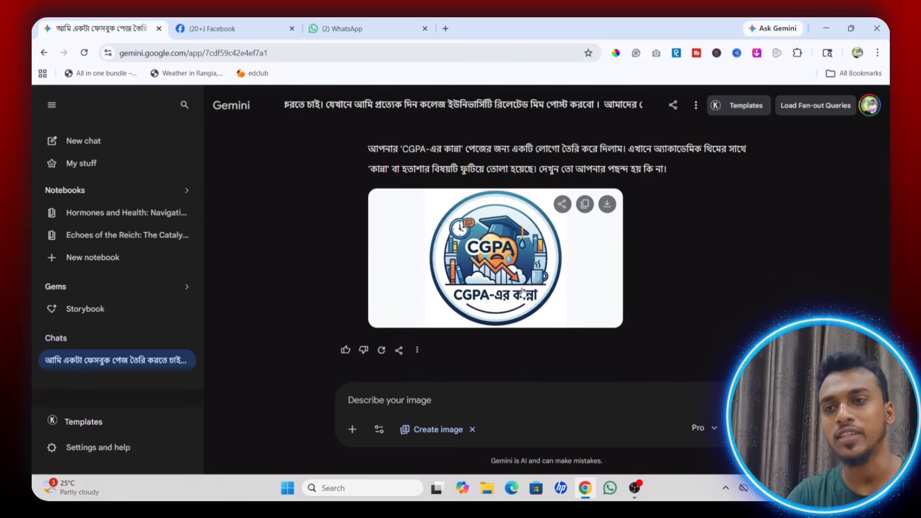
pyautogui.click(608, 204)
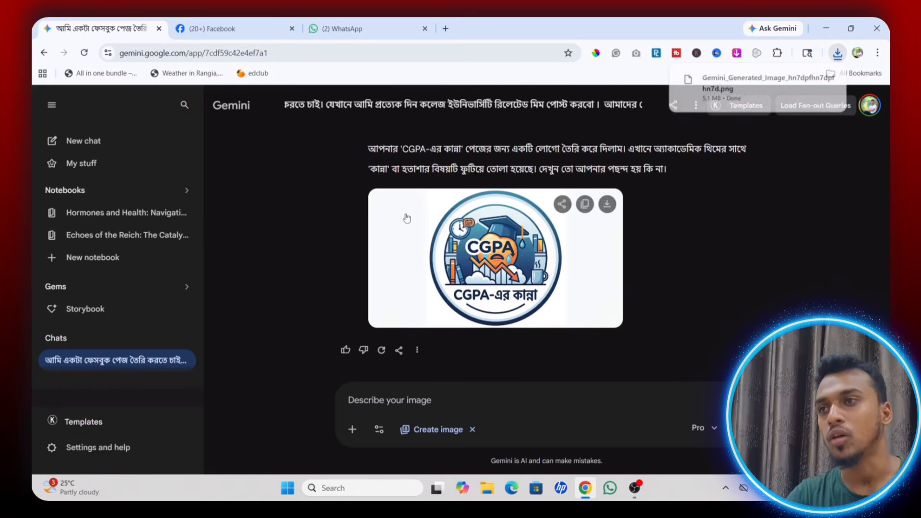
# Step: Return to the Facebook Page setup and upload Gemini_Generated_Image_hn7dpfhn7dpfhn7d.png from Downloads as the profile picture
pyautogui.click(207, 21)
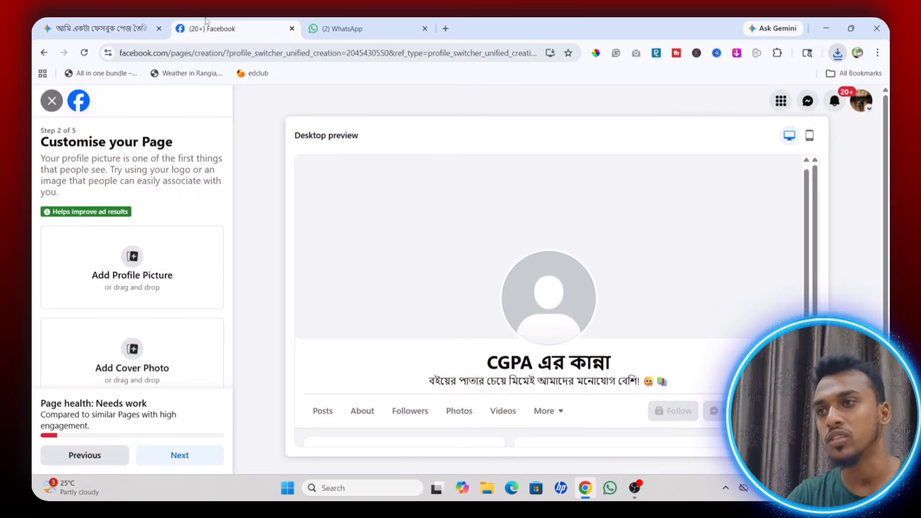
pyautogui.click(130, 259)
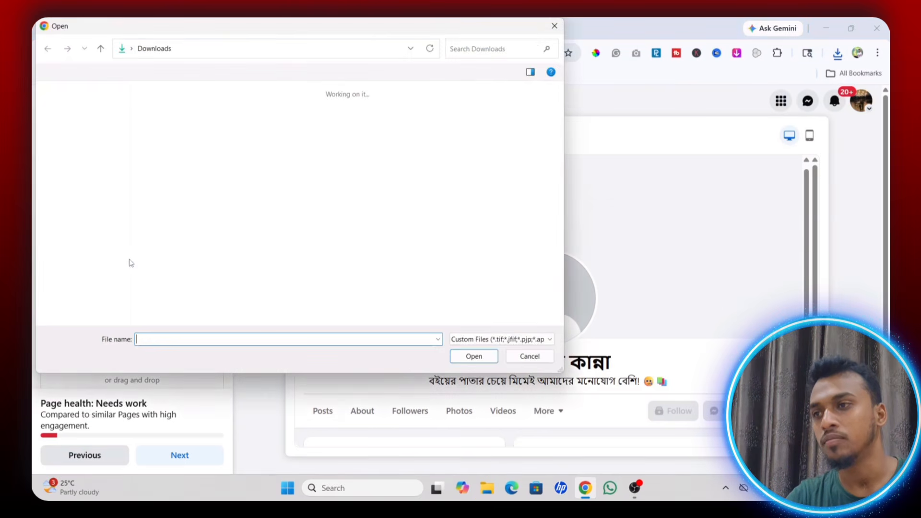
pyautogui.click(177, 140)
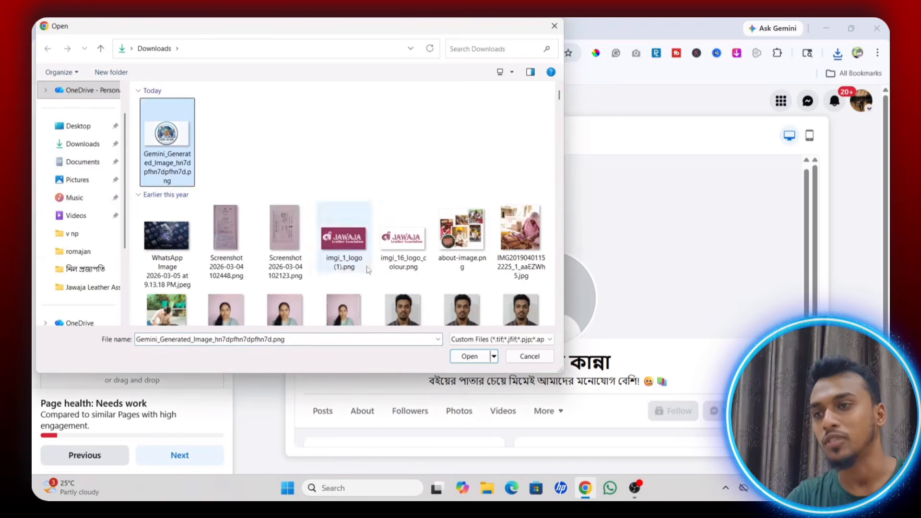
pyautogui.click(474, 356)
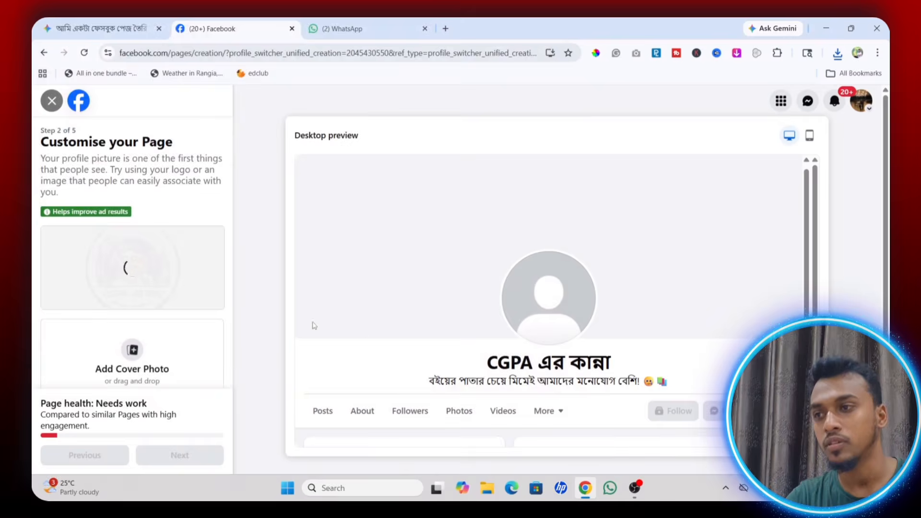
pyautogui.scroll(-1, 164, 277)
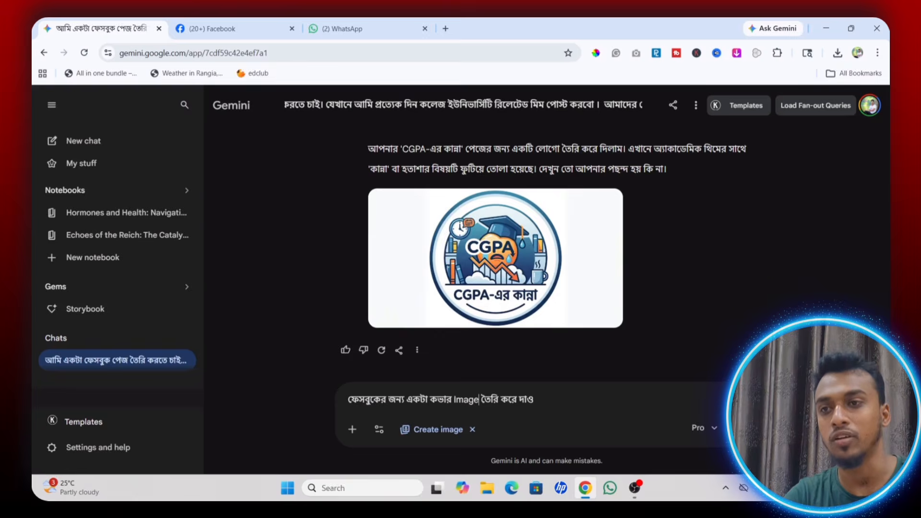
# Step: Send Gemini the prompt "ফেসবুকের জন্য একটা কভার Image তৈরি করে দাও", download the generated cover image and switch back to Facebook
pyautogui.press('Return')
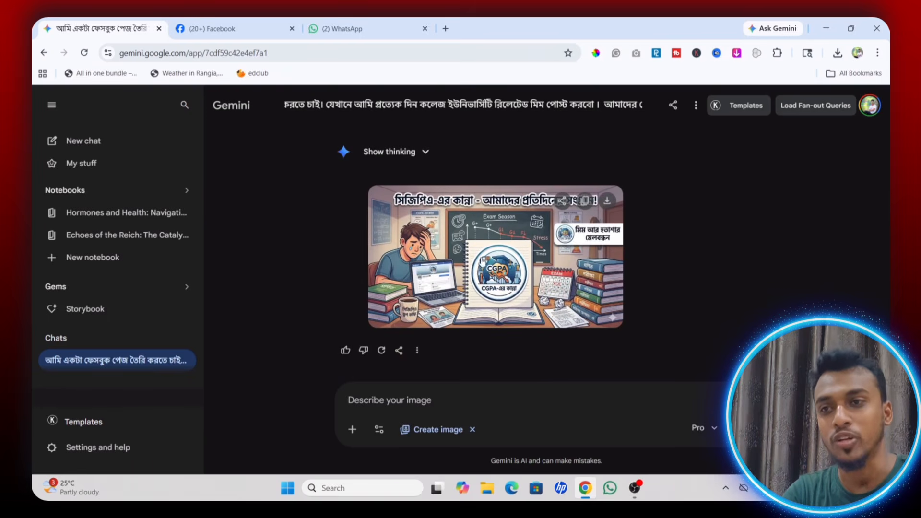
pyautogui.click(608, 203)
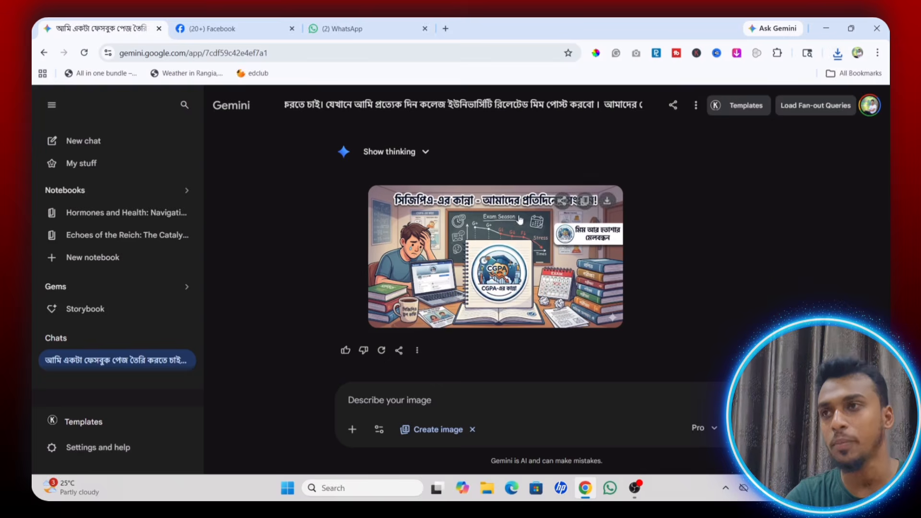
pyautogui.click(207, 29)
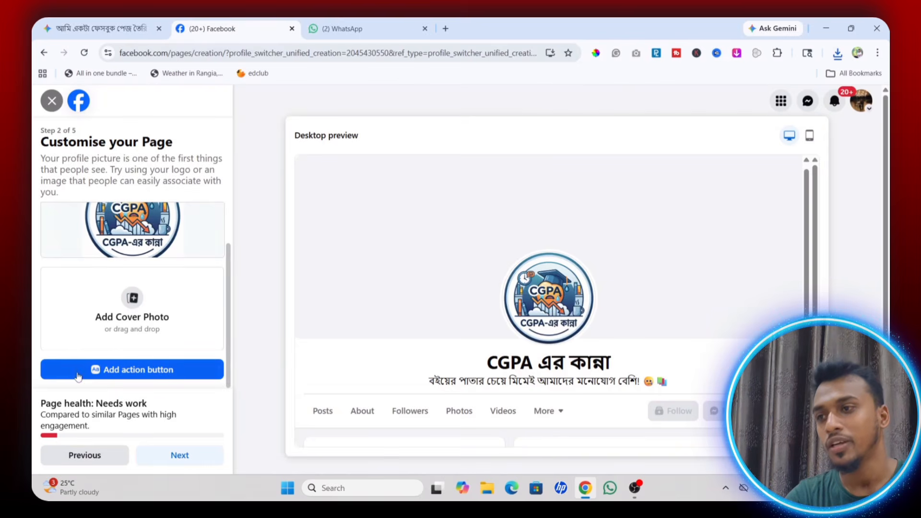
# Step: Upload Gemini_Generated_Image_ulgw4dulgw4dulgw.png from Downloads as the Page's cover photo and check it in the desktop preview
pyautogui.click(143, 307)
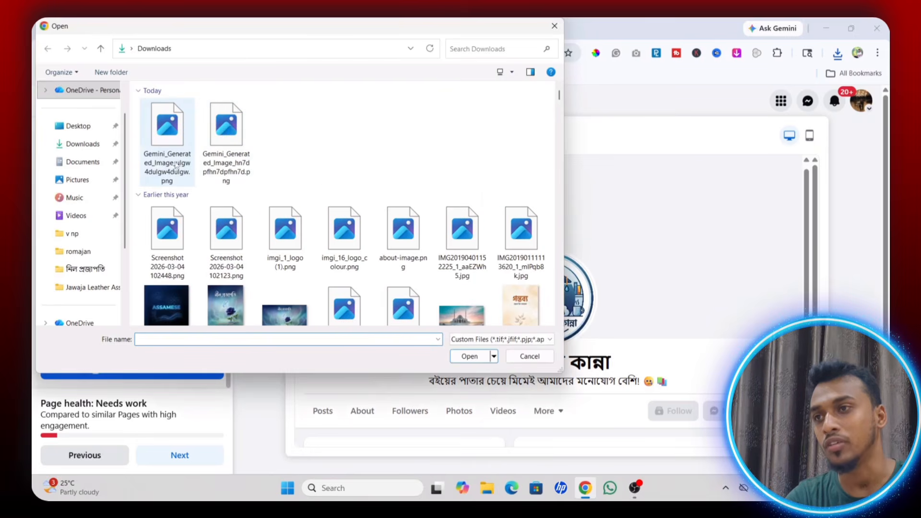
pyautogui.click(167, 136)
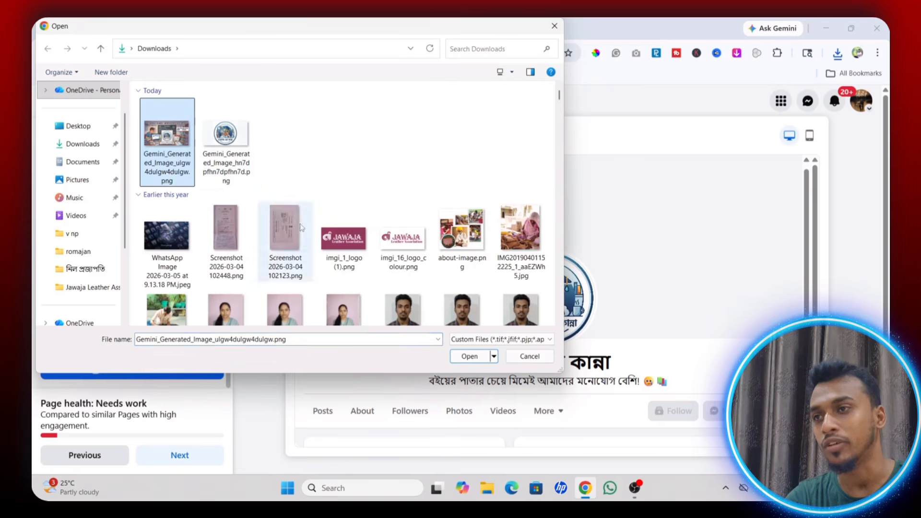
pyautogui.click(468, 356)
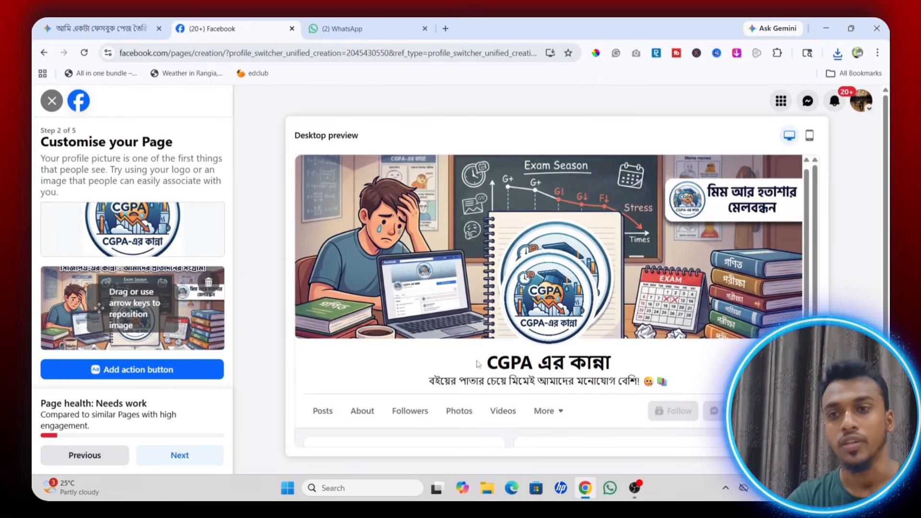
pyautogui.scroll(-2, 543, 355)
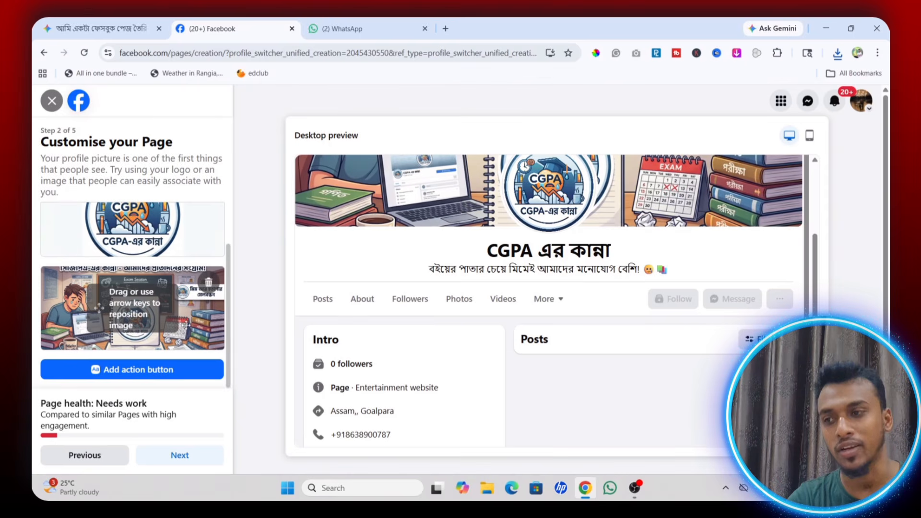
# Step: Finish the Page setup without connecting WhatsApp or inviting friends, turning on marketing and promotional emails about the Page
pyautogui.click(167, 456)
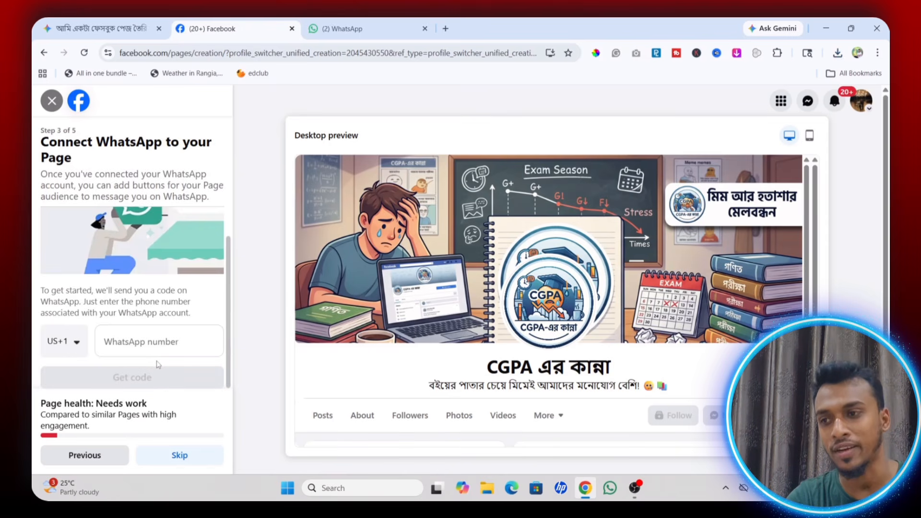
pyautogui.click(180, 457)
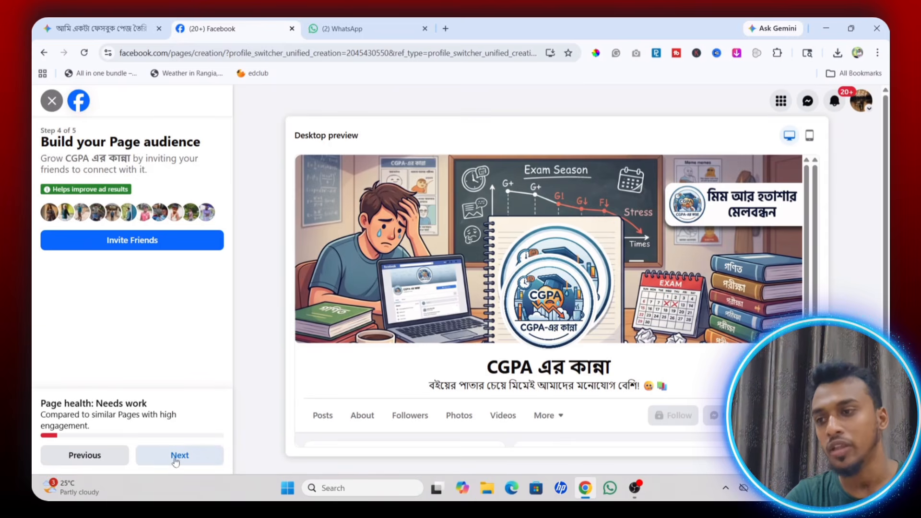
pyautogui.click(175, 460)
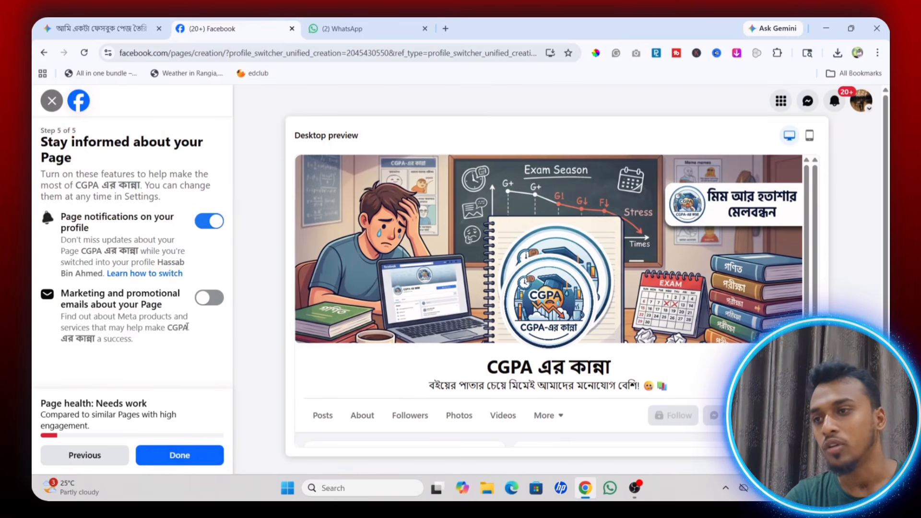
pyautogui.click(209, 302)
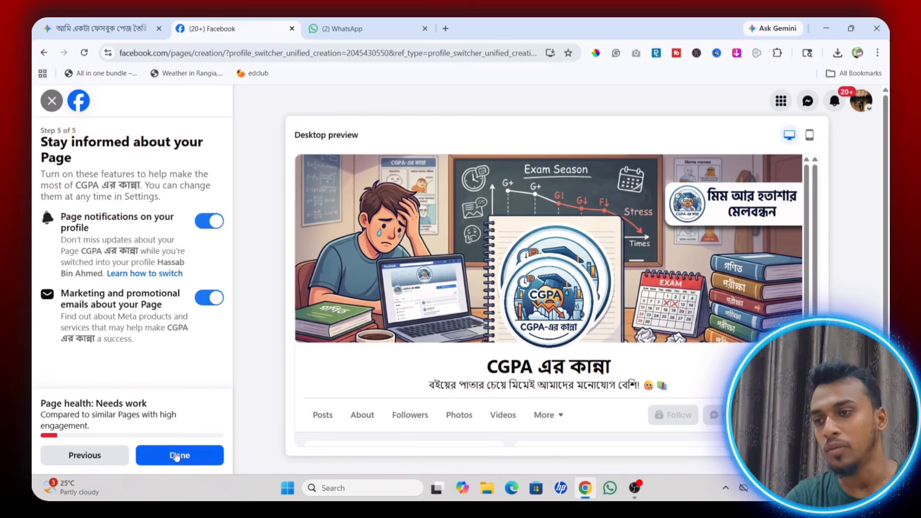
pyautogui.click(176, 455)
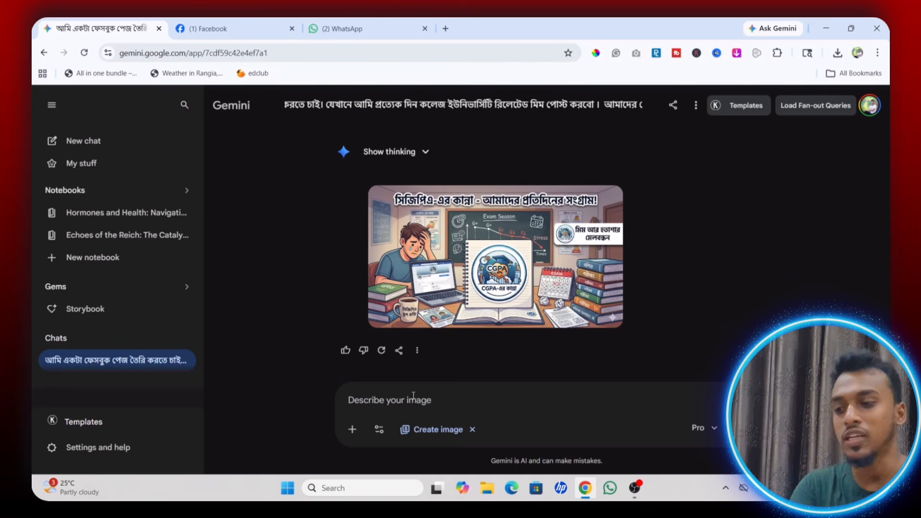
# Step: Ask Gemini in Bangla for a daily 9:00 AM meme image with social media caption and hashtags, plus today's, with Bangla text and premium design
pyautogui.hotkey('ctrl', 'v')
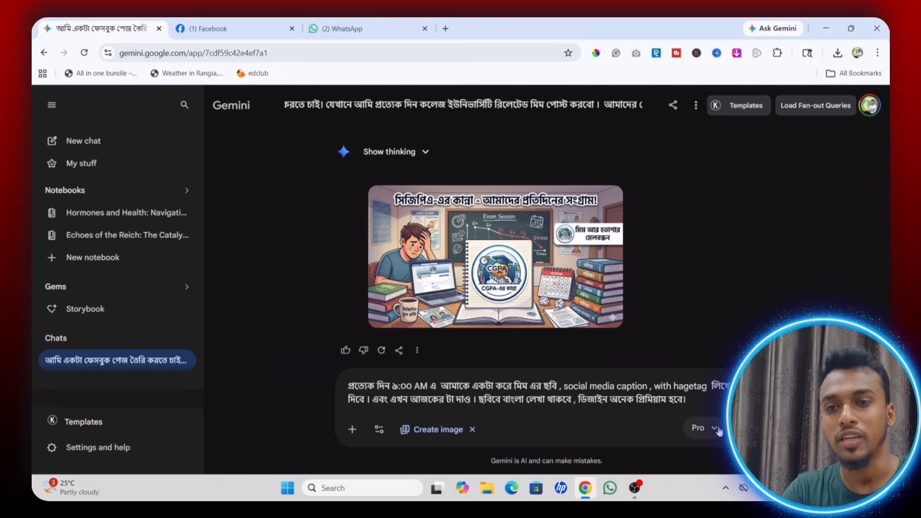
pyautogui.click(731, 451)
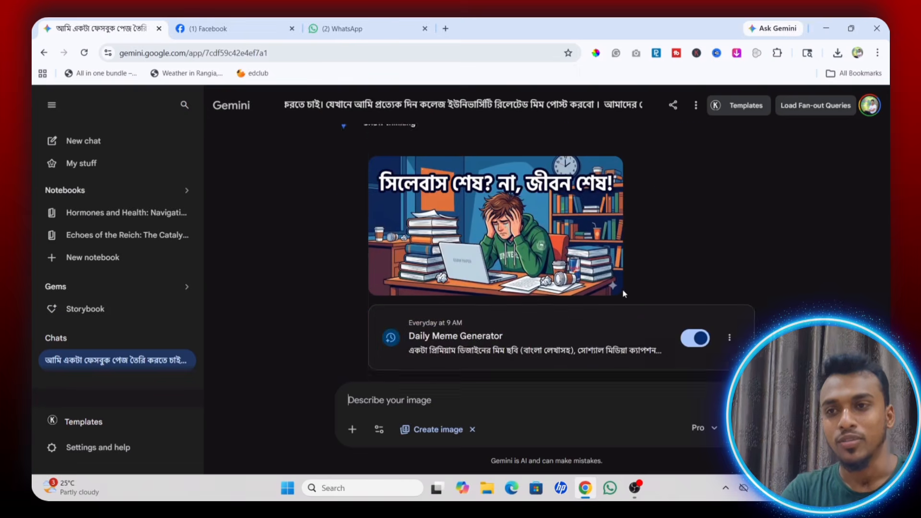
pyautogui.scroll(2, 544, 245)
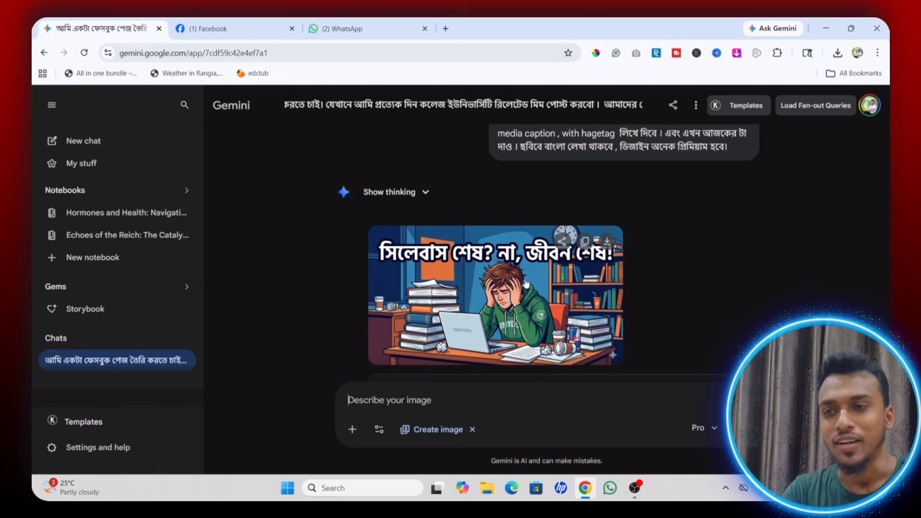
pyautogui.scroll(-2, 518, 284)
pyautogui.scroll(-3, 518, 284)
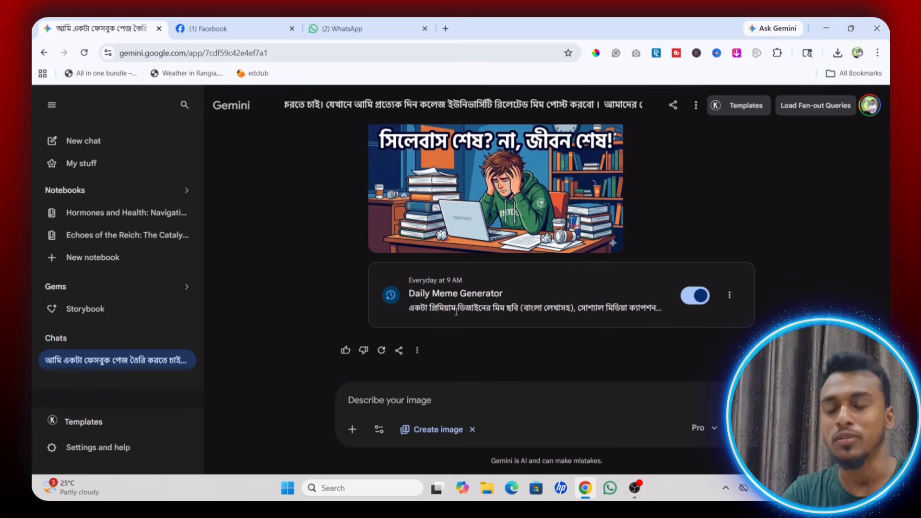
pyautogui.scroll(1, 458, 314)
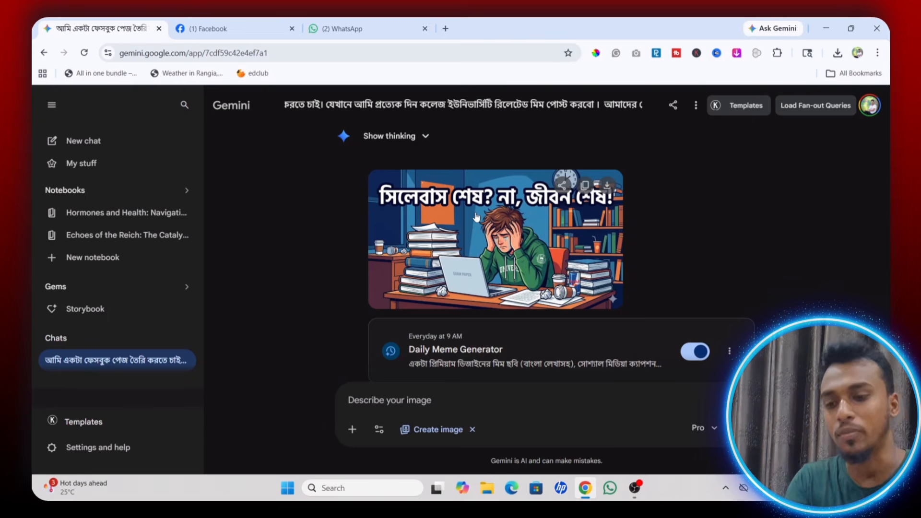
# Step: Send Gemini the follow-up prompt "Make 1:1 Retio" for the generated meme image
pyautogui.write('Ma')
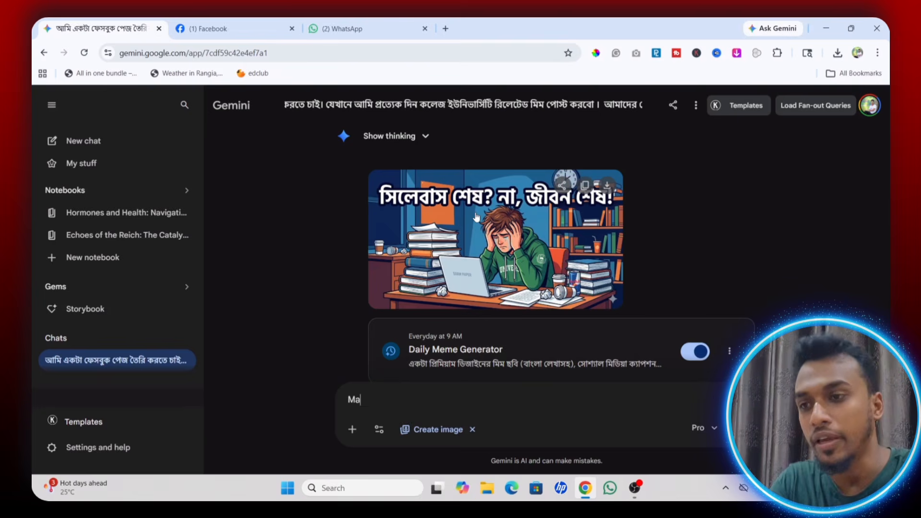
pyautogui.write('ke ')
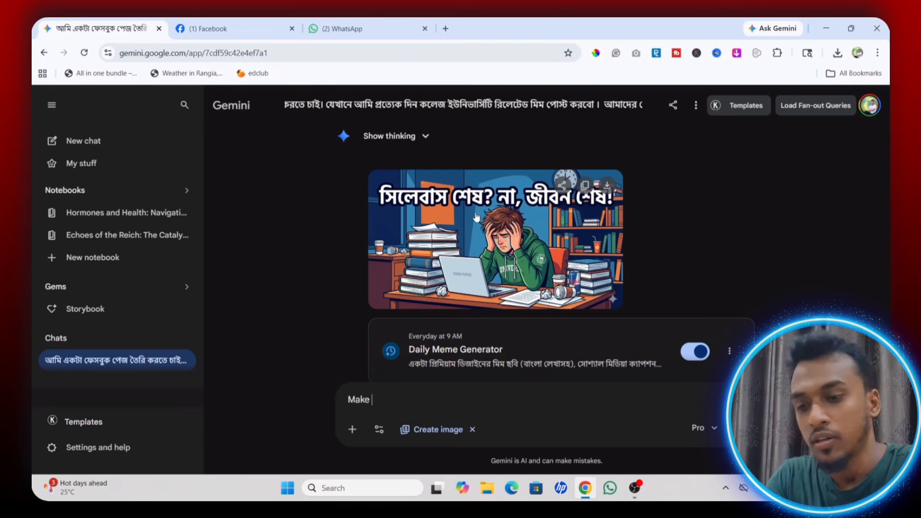
pyautogui.write('1')
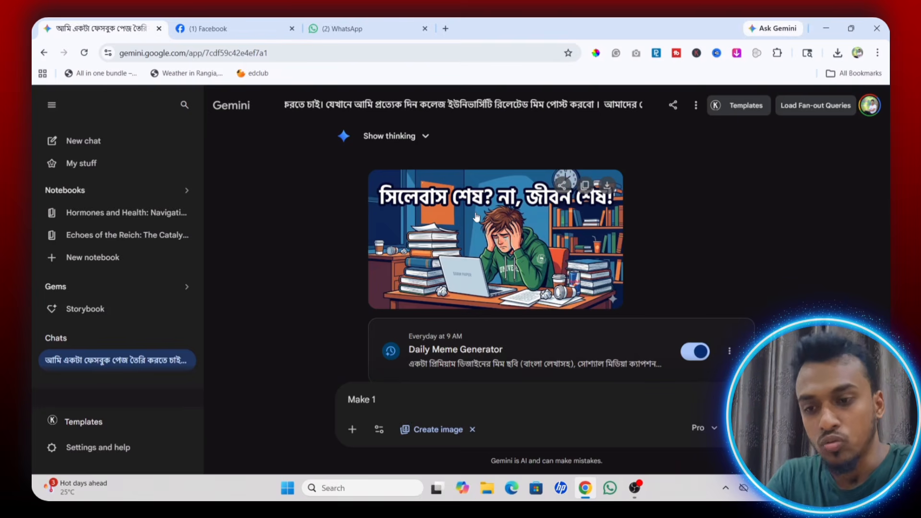
pyautogui.write(':')
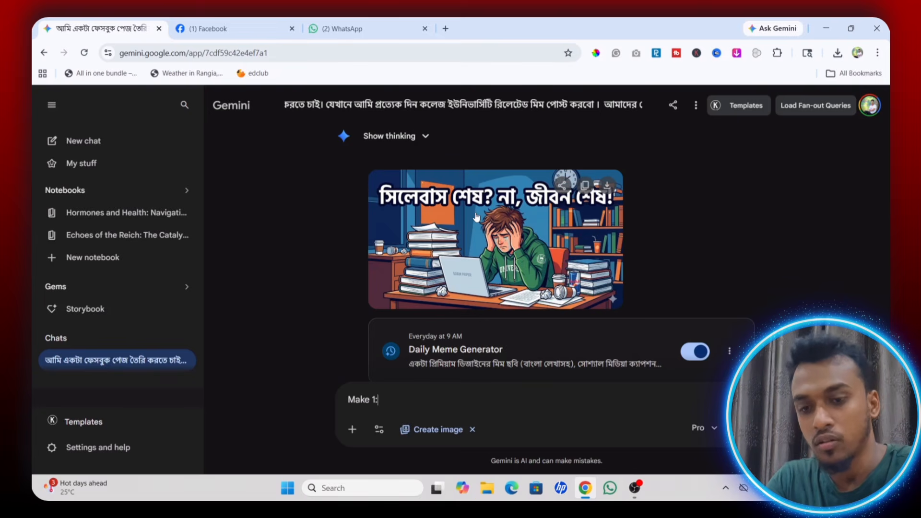
pyautogui.write('1')
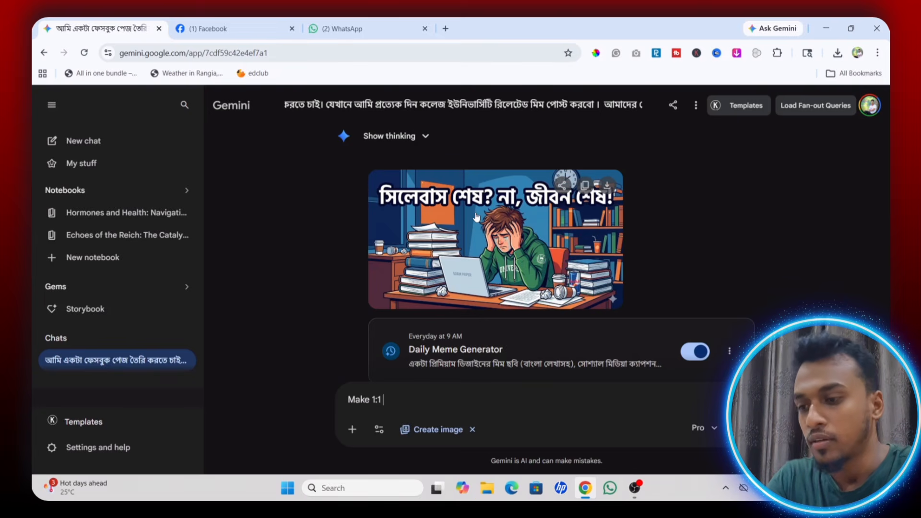
pyautogui.write(' Retio')
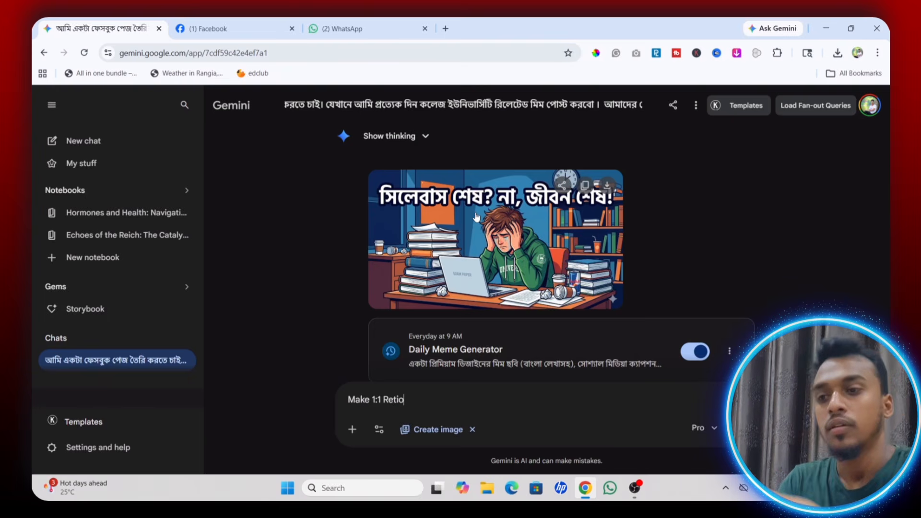
pyautogui.press('Return')
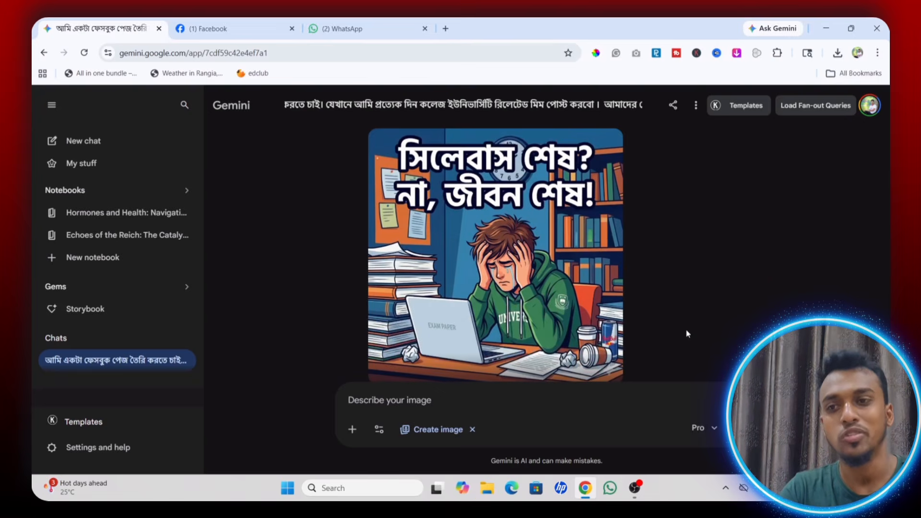
# Step: Examine the square meme image and the Daily Meme Generator schedule in the Gemini chat
pyautogui.moveTo(557, 311)
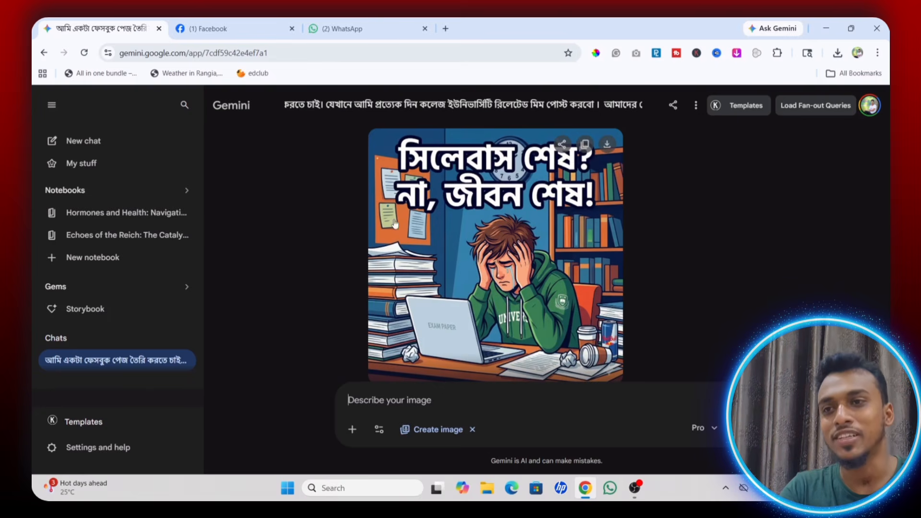
pyautogui.scroll(-1, 685, 355)
pyautogui.scroll(1, 527, 286)
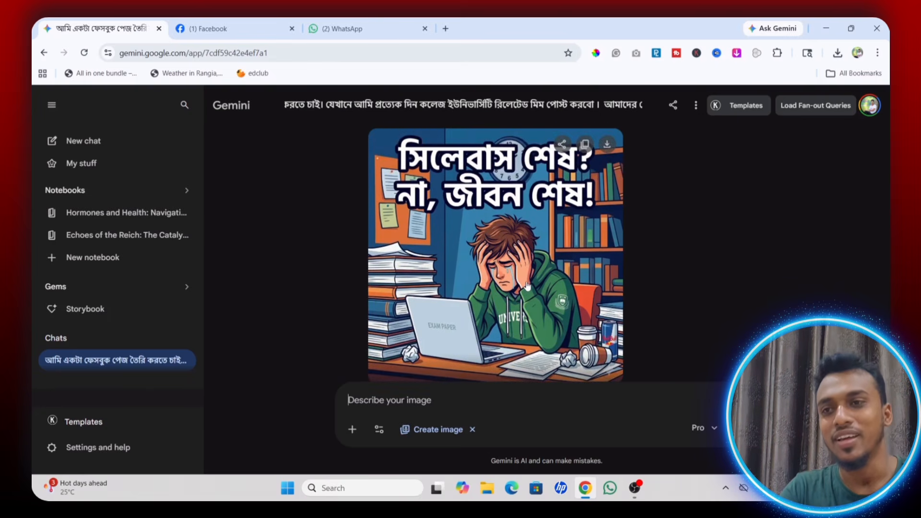
pyautogui.scroll(-1, 525, 307)
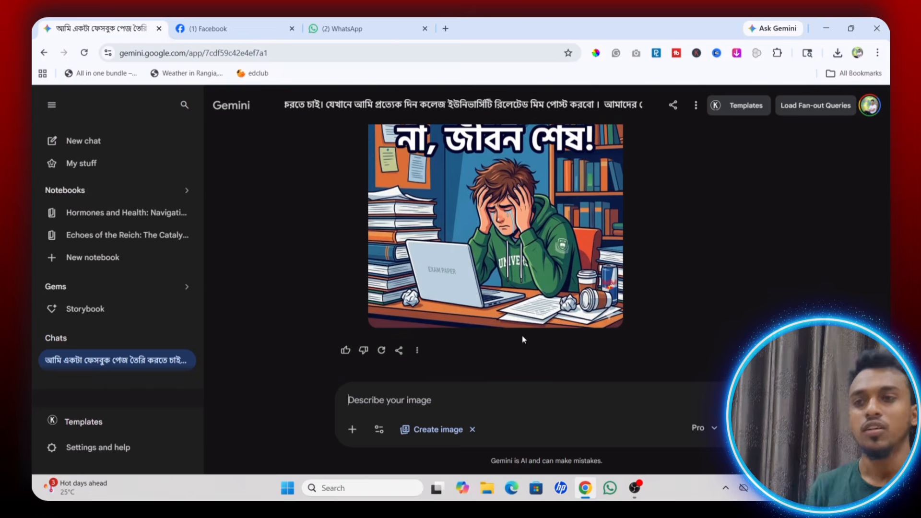
pyautogui.scroll(2, 521, 335)
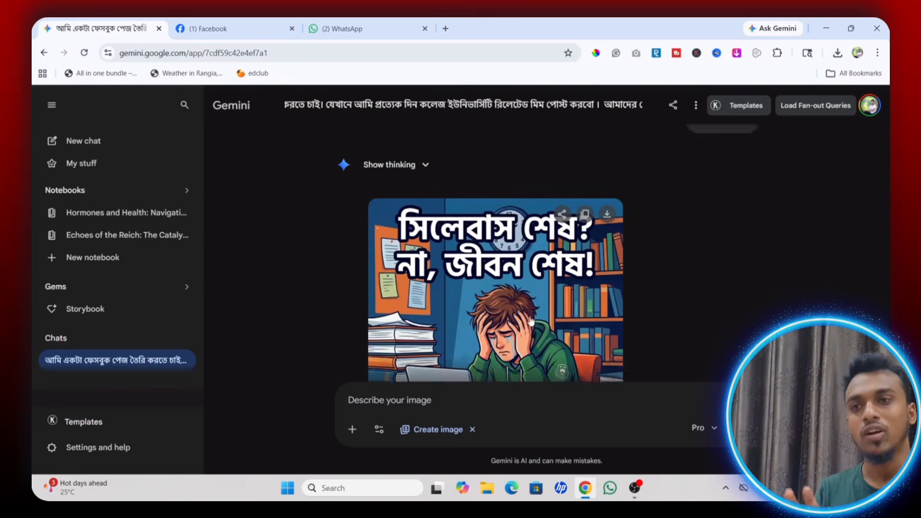
pyautogui.scroll(2, 530, 321)
pyautogui.scroll(2, 530, 320)
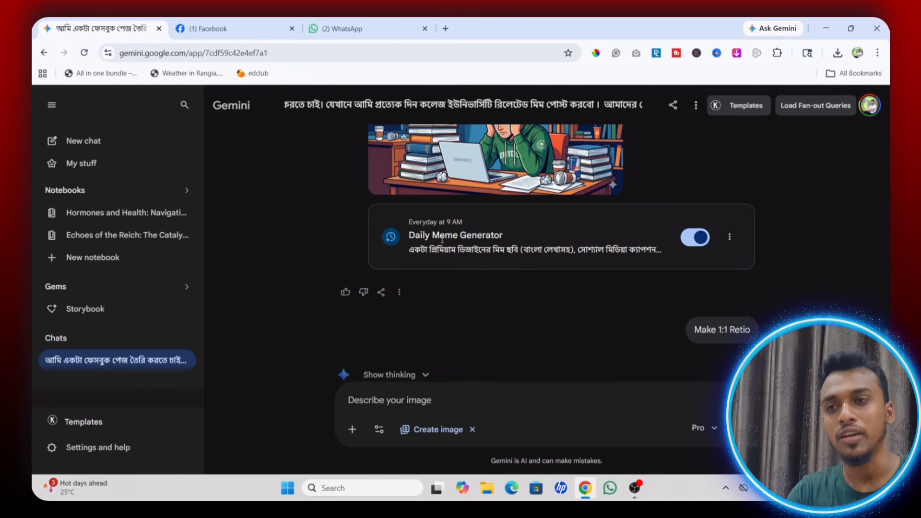
pyautogui.scroll(-6, 563, 270)
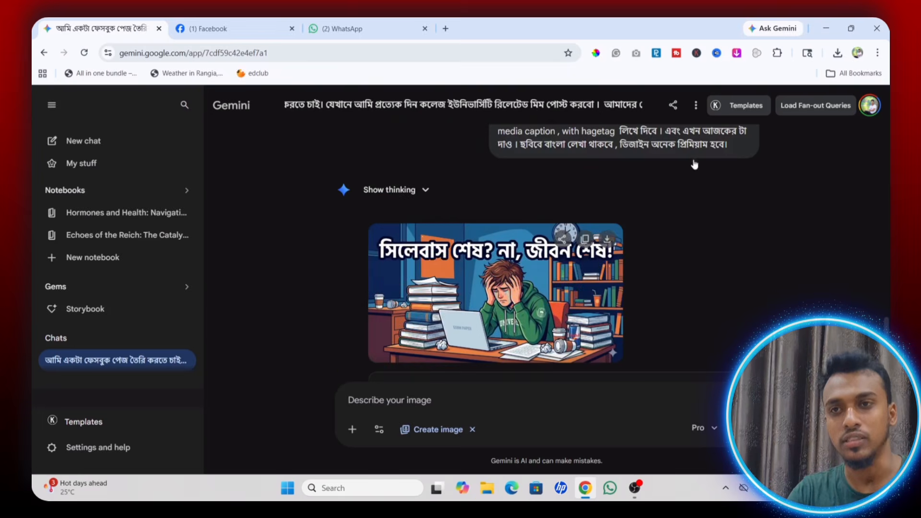
pyautogui.scroll(6, 636, 289)
pyautogui.scroll(-3, 637, 290)
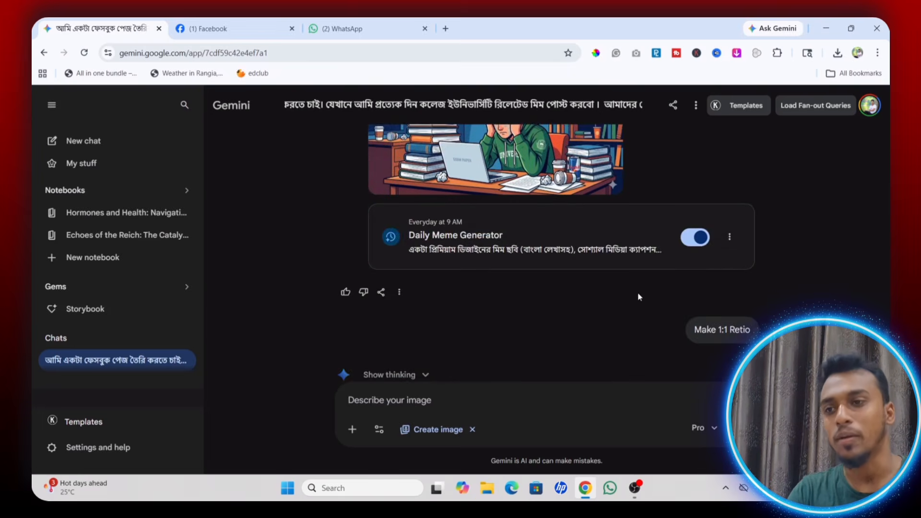
pyautogui.scroll(-4, 596, 338)
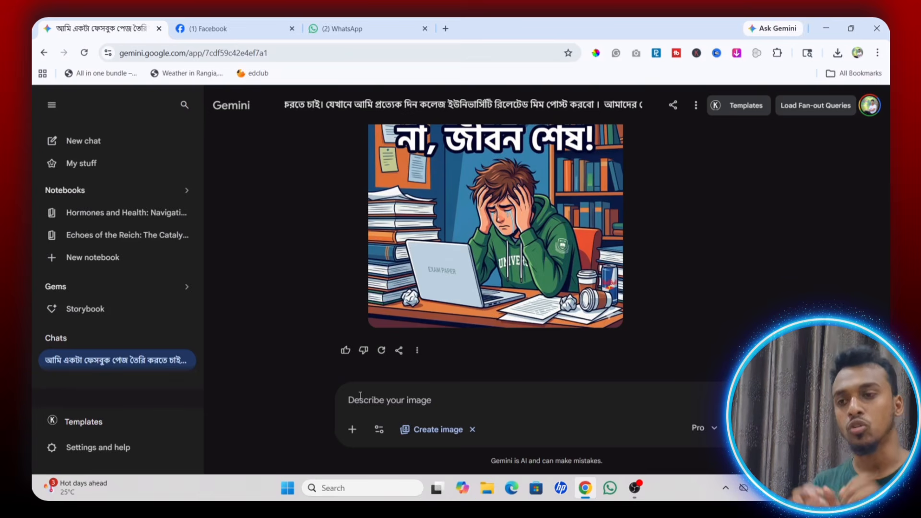
pyautogui.scroll(1, 339, 317)
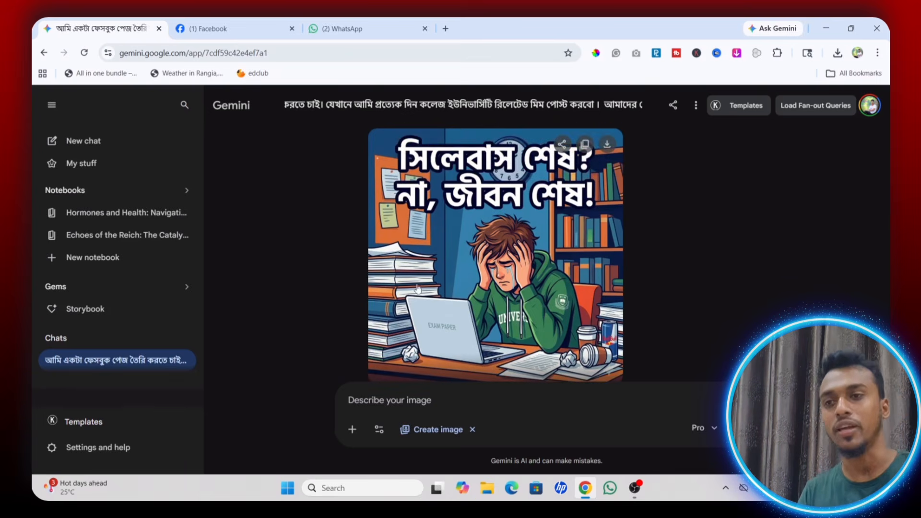
pyautogui.scroll(-1, 491, 224)
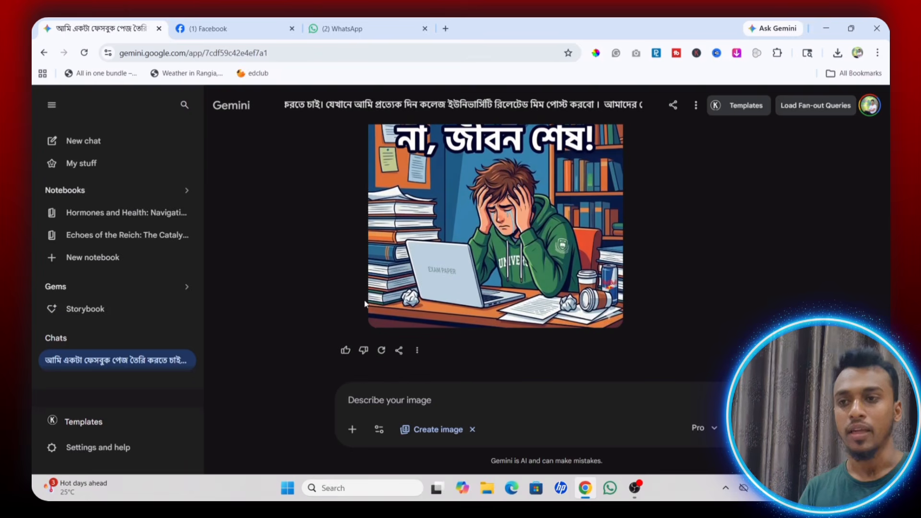